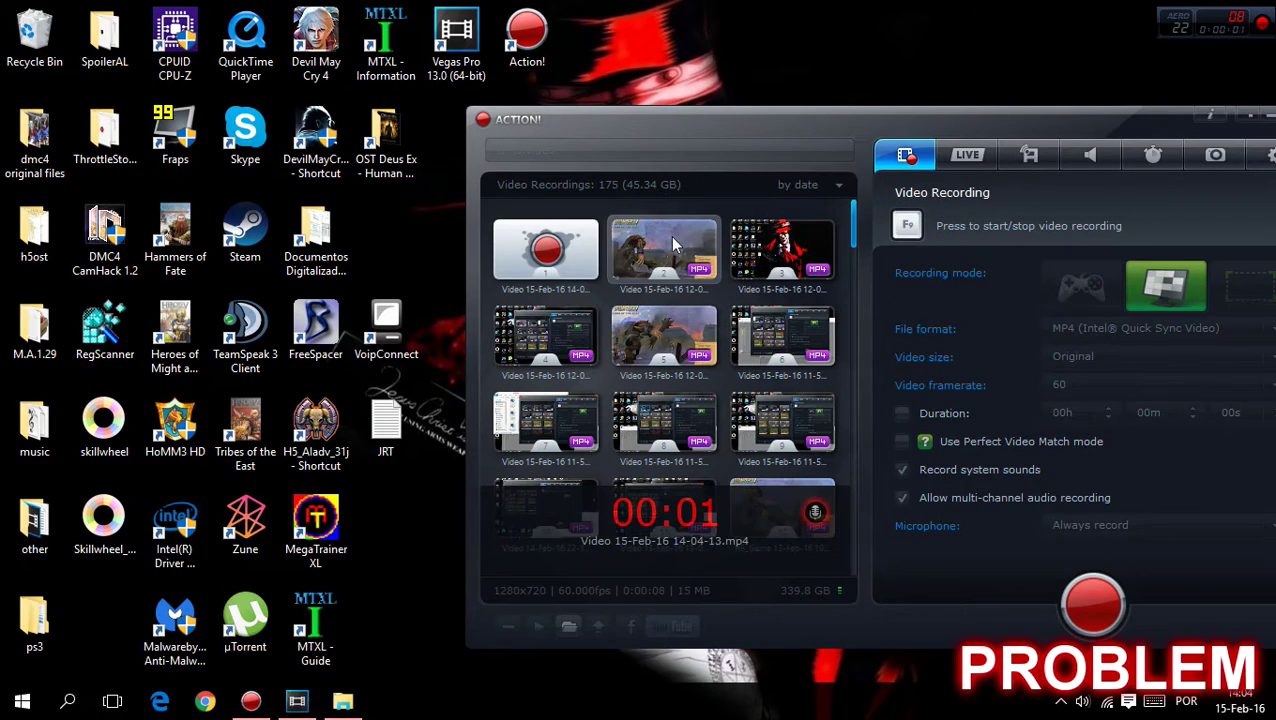
Select the Video 15-Feb-16 12-06-37 recording in Action! and bring up its actions menu.
click(674, 243)
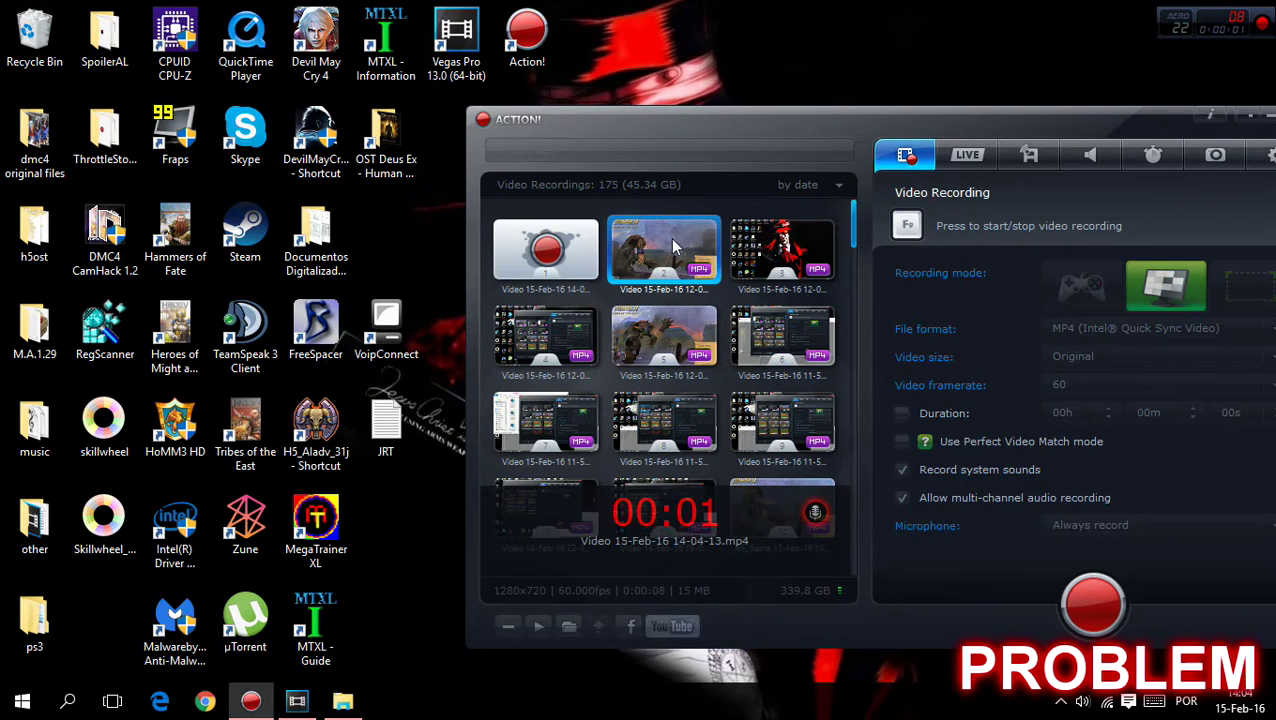
right_click(670, 237)
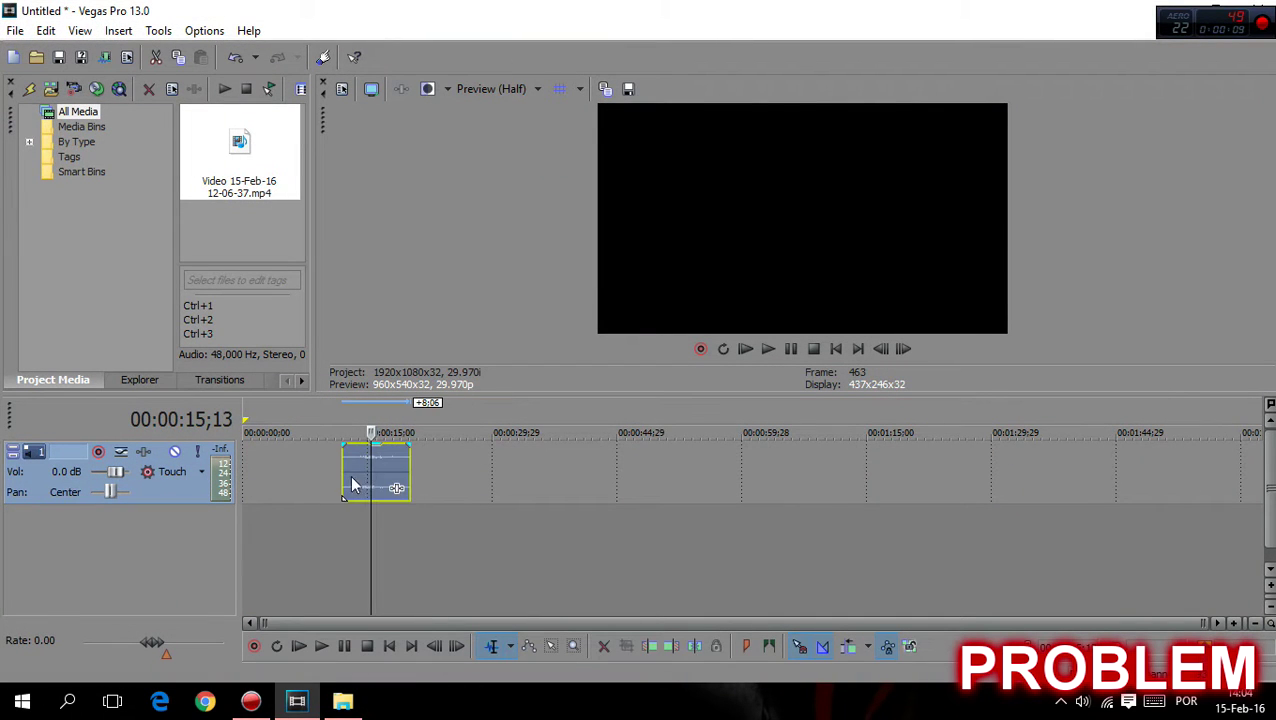
Set the playhead to 00:00:16;03, then drag the 12-06-37 MP4 from the recordings folder onto the timeline.
click(365, 471)
click(386, 470)
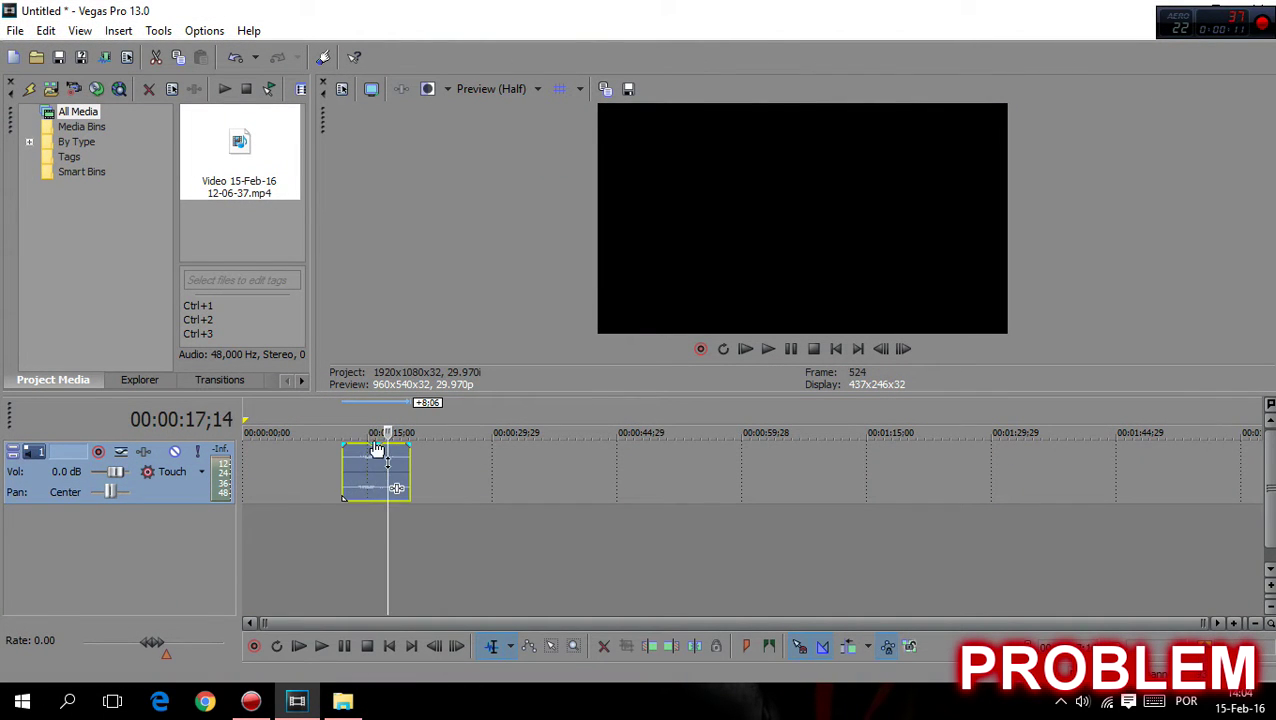
click(355, 477)
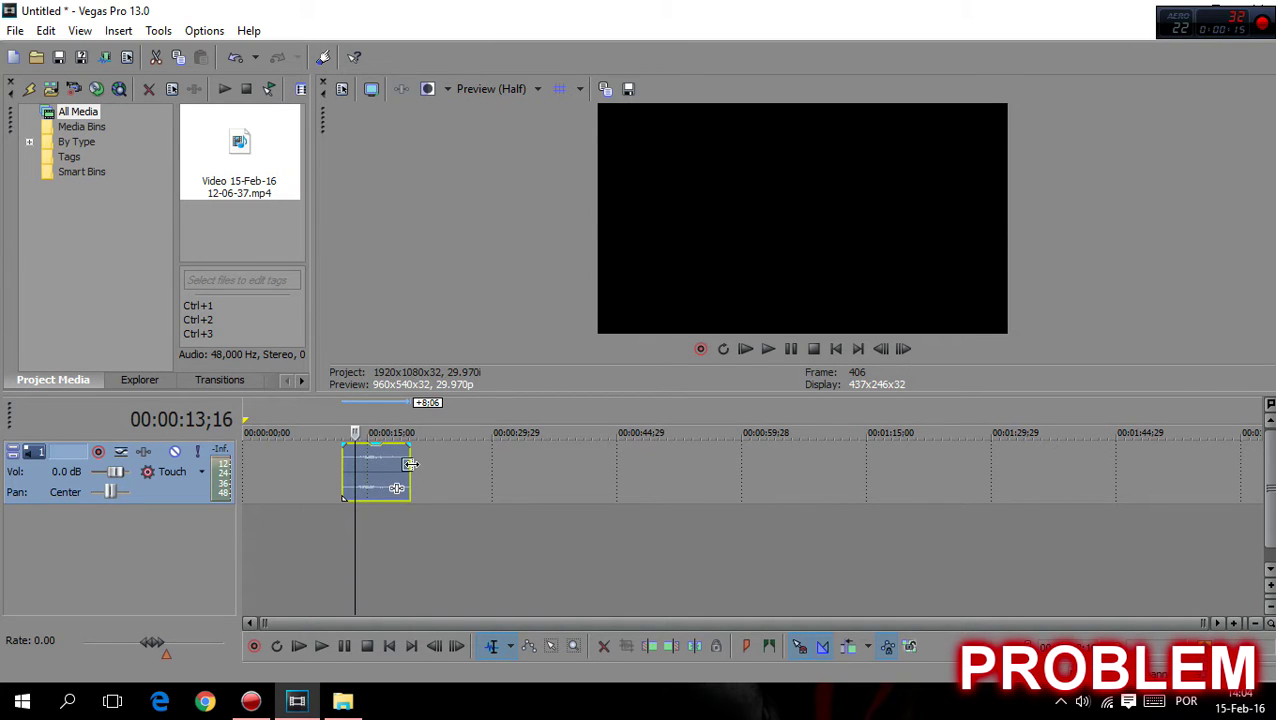
click(375, 458)
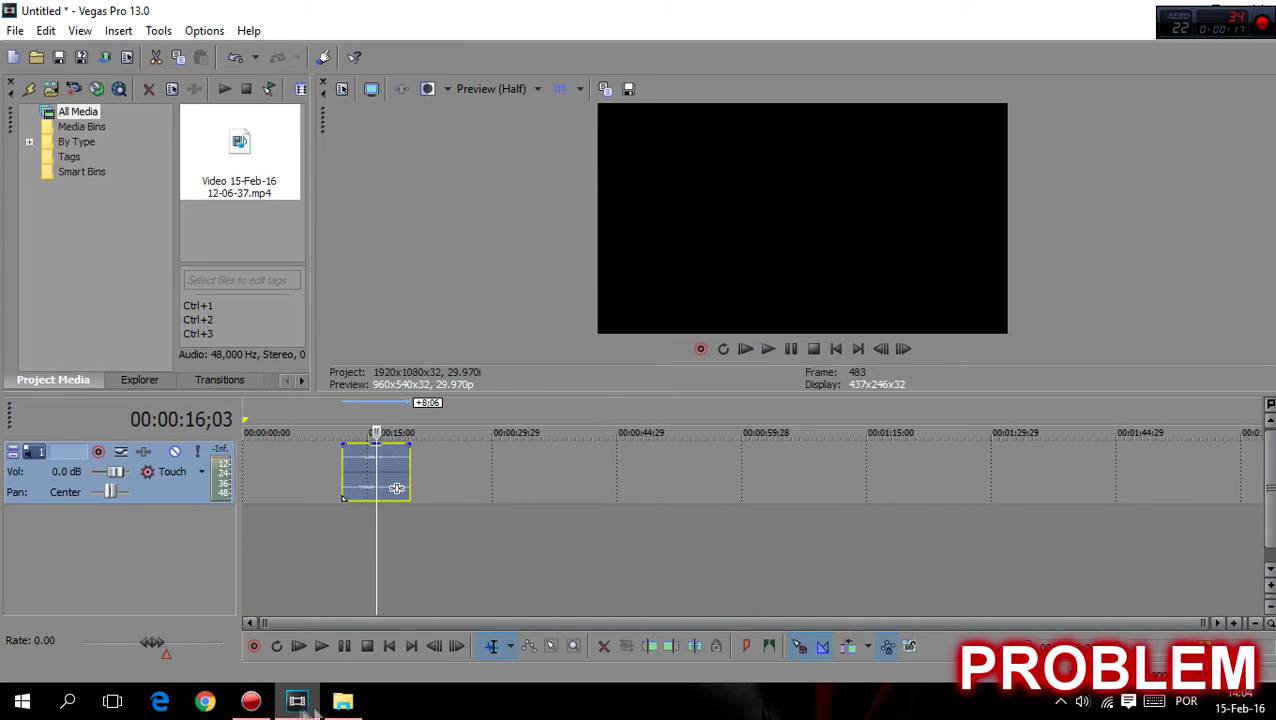
click(343, 701)
drag(414, 422, 1122, 490)
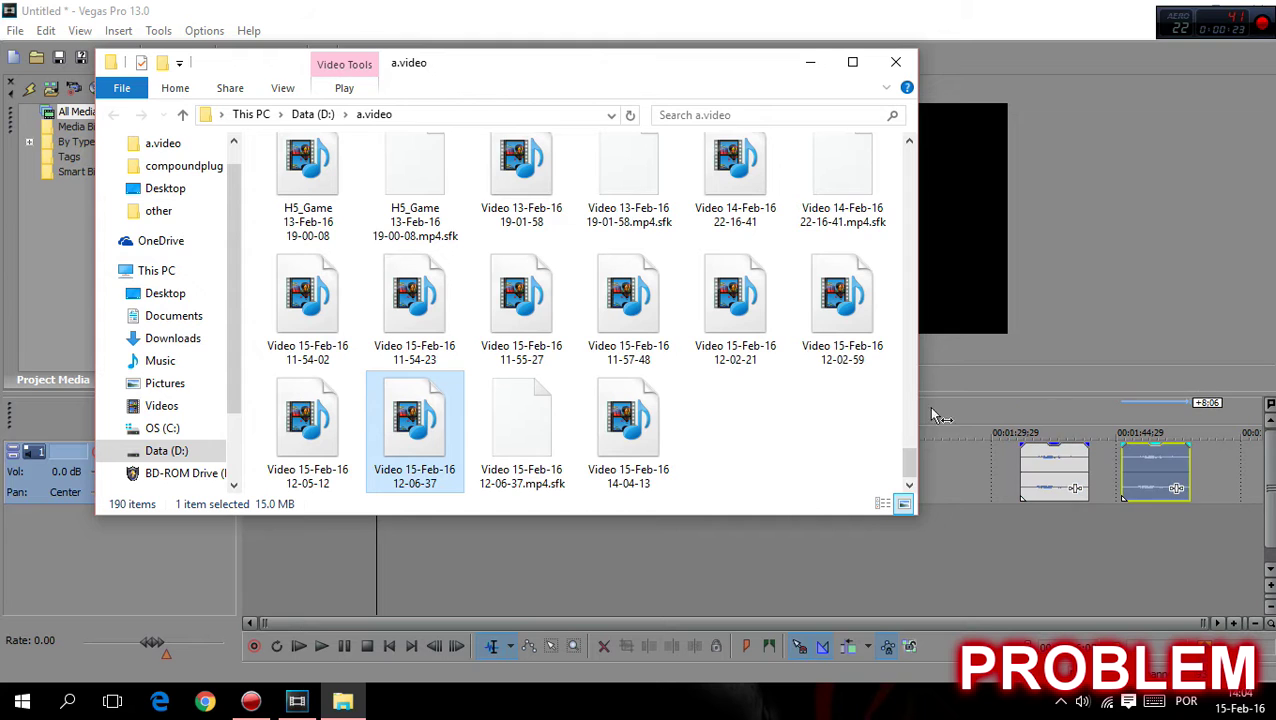
Play the 12-06-37 MP4 in a media player to confirm its footage, then return to Vegas Pro.
double_click(400, 418)
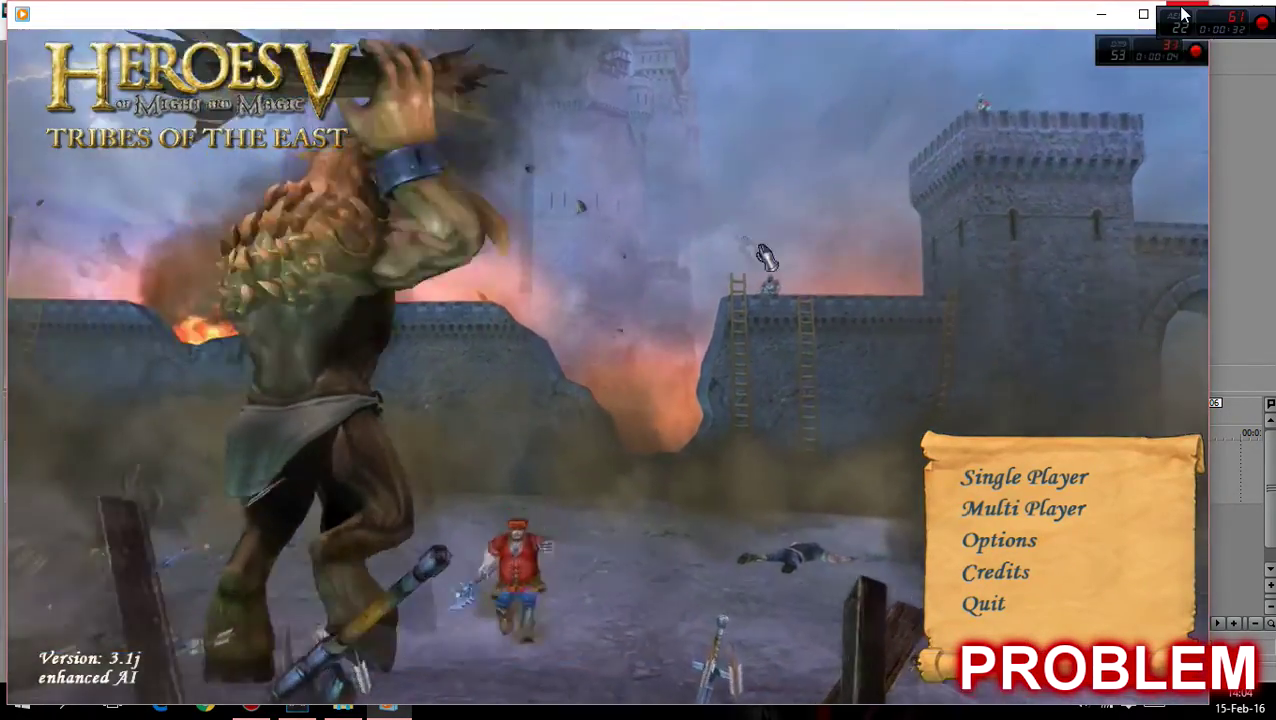
click(1183, 14)
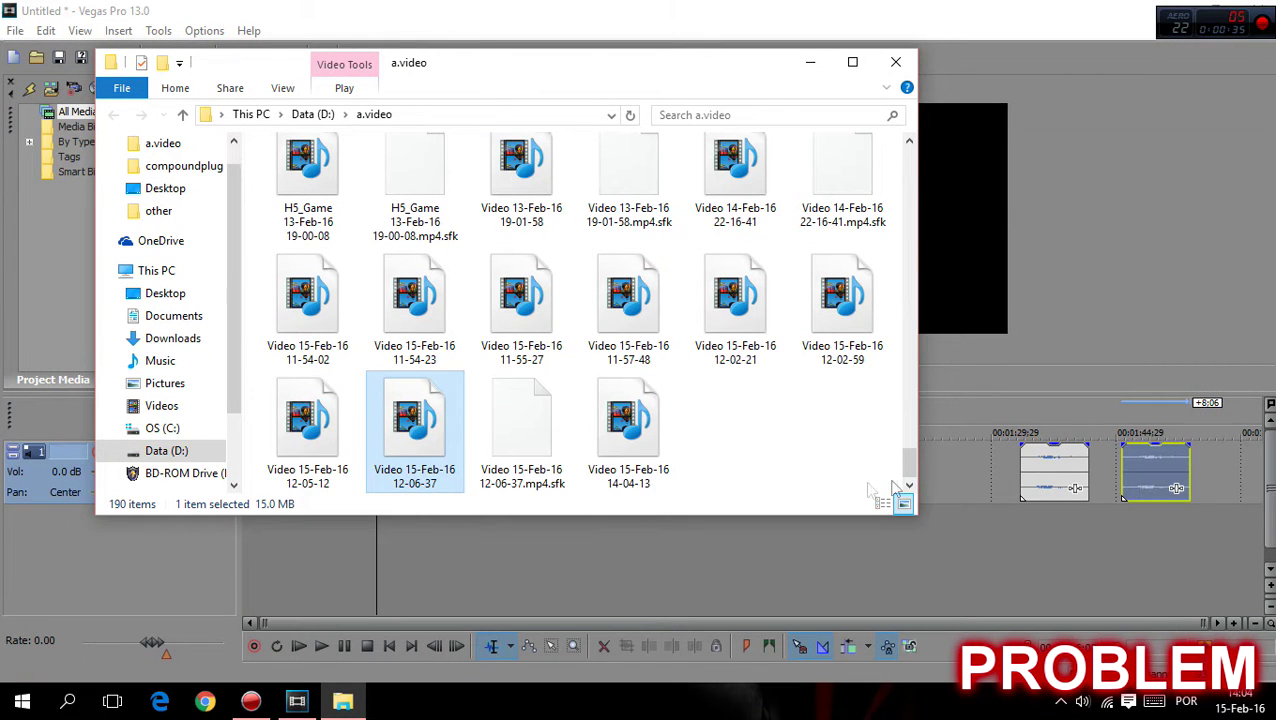
click(738, 8)
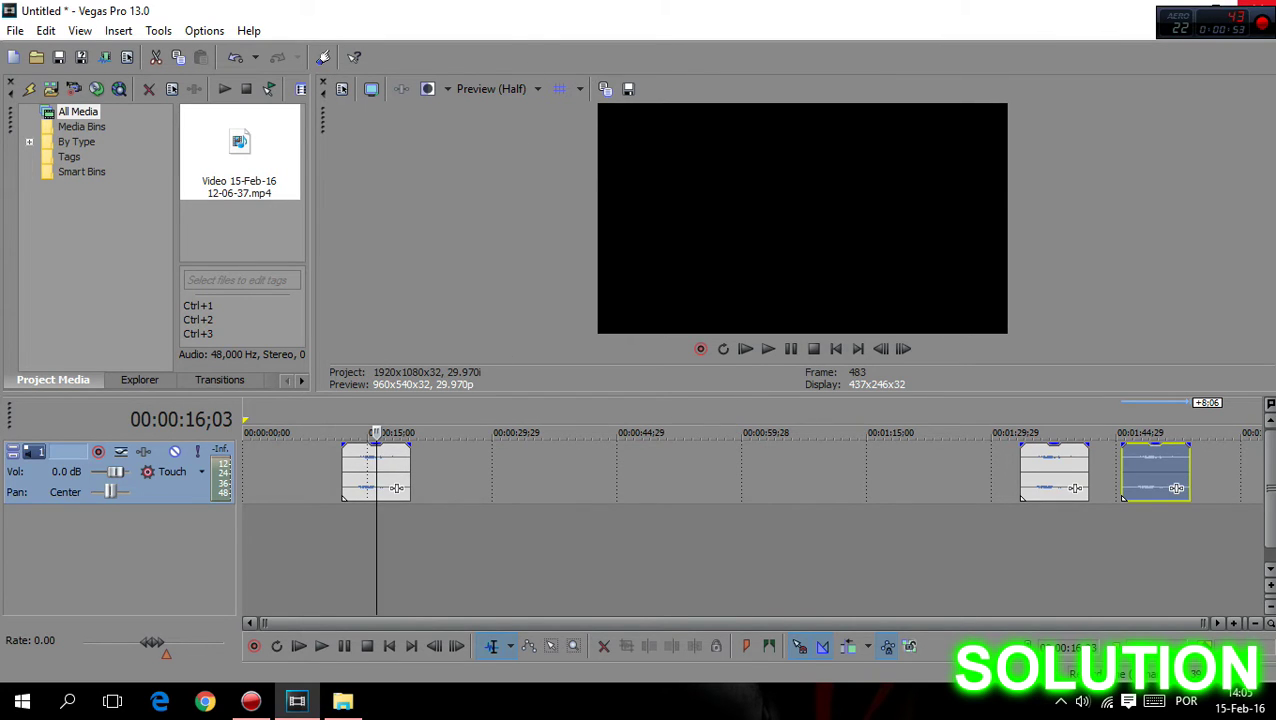
Quit Vegas without saving the Untitled project, close the a.video folder, and bring up Start.
key(alt+F4)
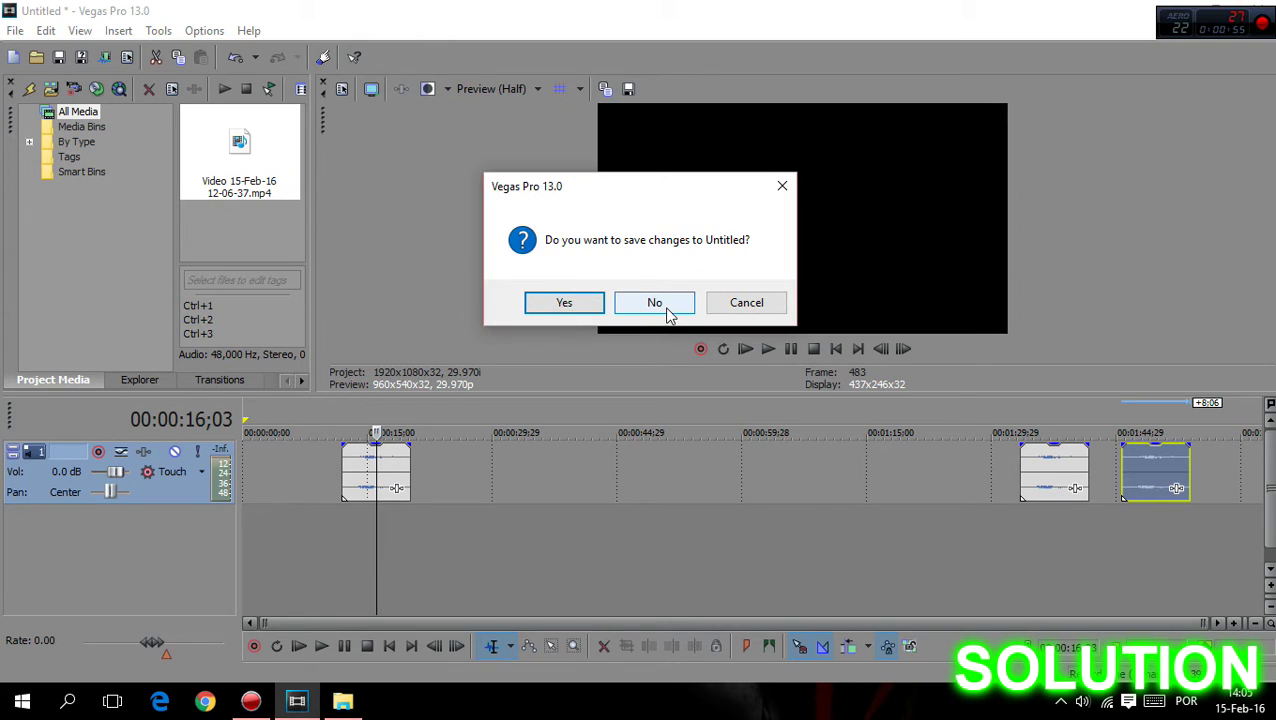
click(656, 303)
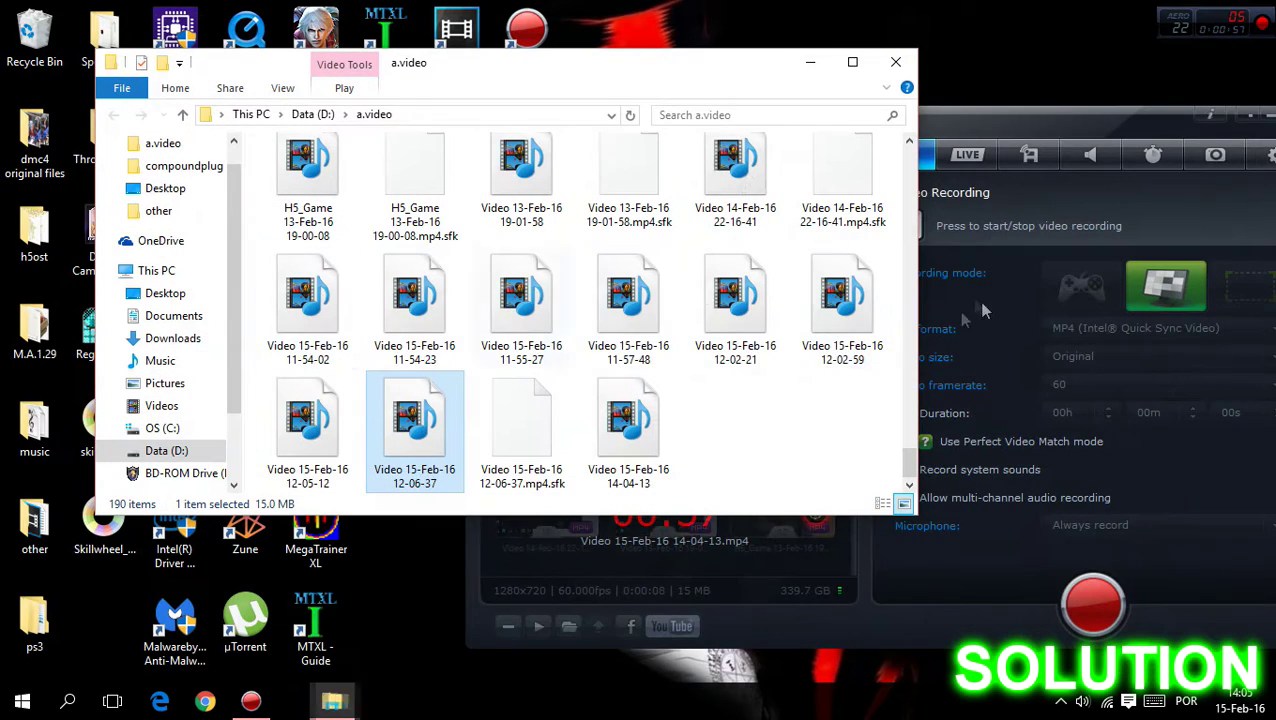
click(896, 63)
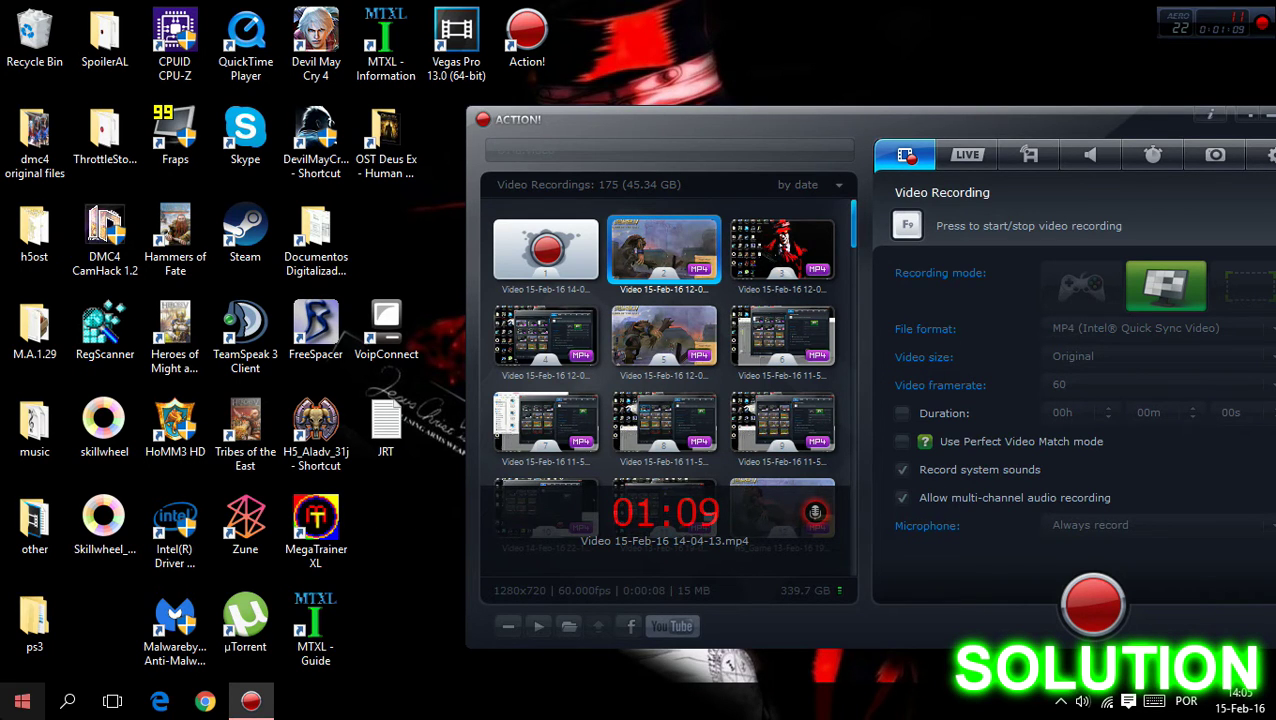
click(22, 701)
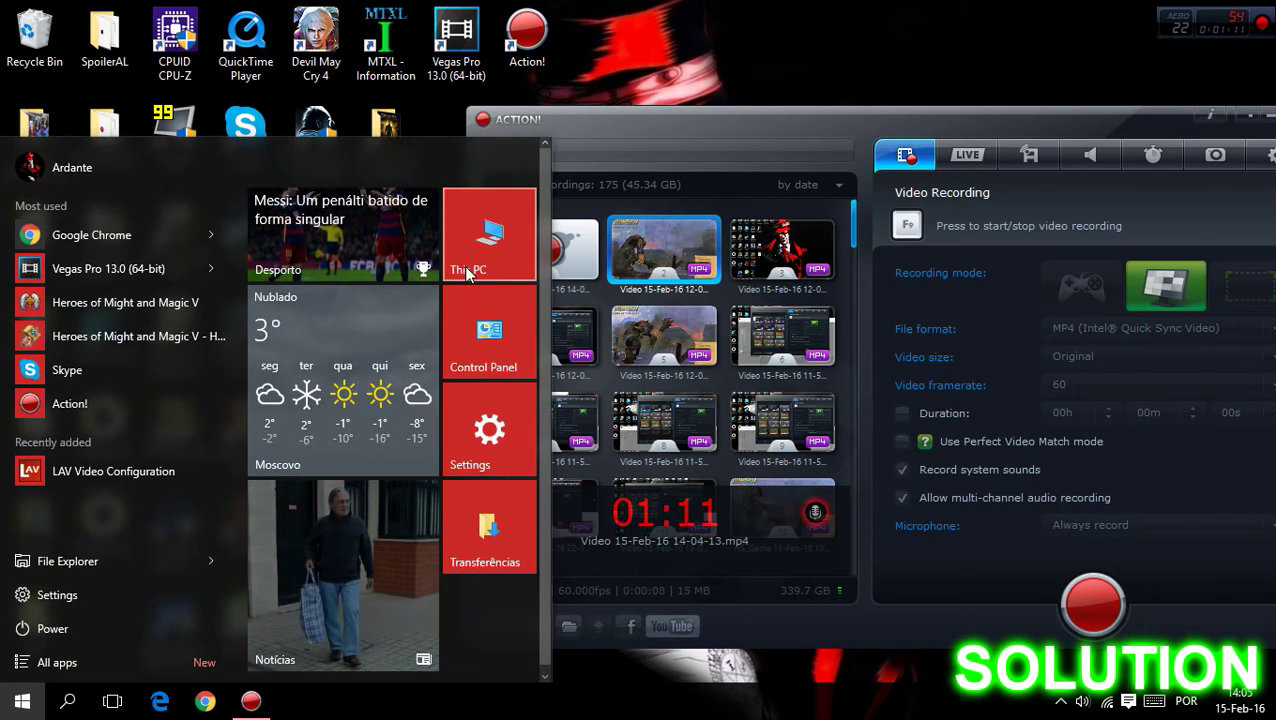
Browse C:\Program Files\Sony\Vegas Pro 13.0\FileIO Plug-Ins and open the compoundplug folder.
click(468, 274)
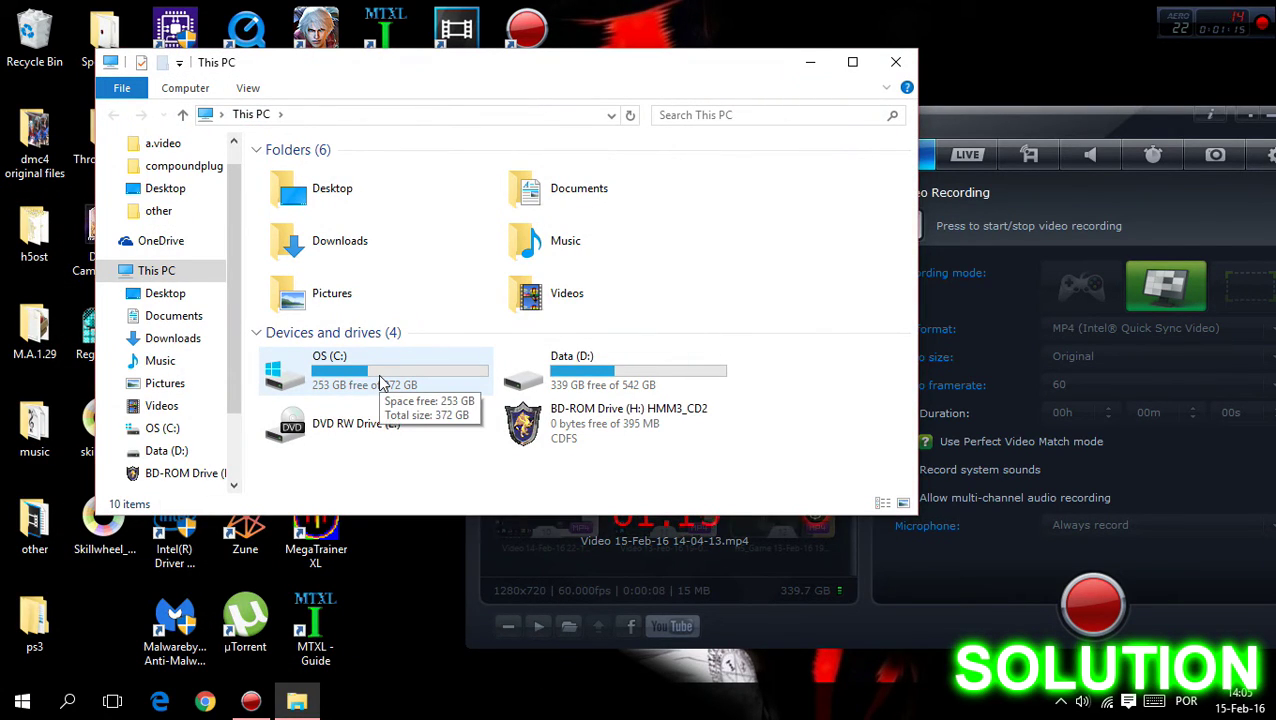
double_click(379, 383)
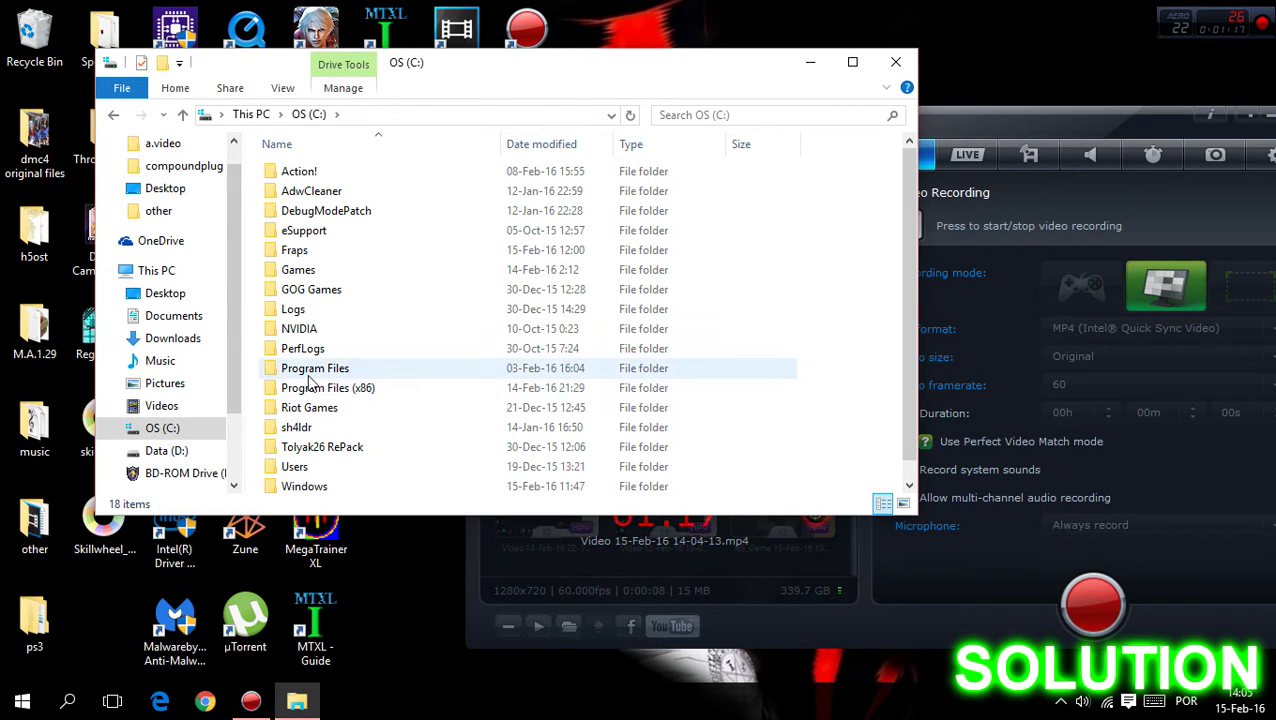
double_click(310, 370)
scroll(330, 383, down, 1)
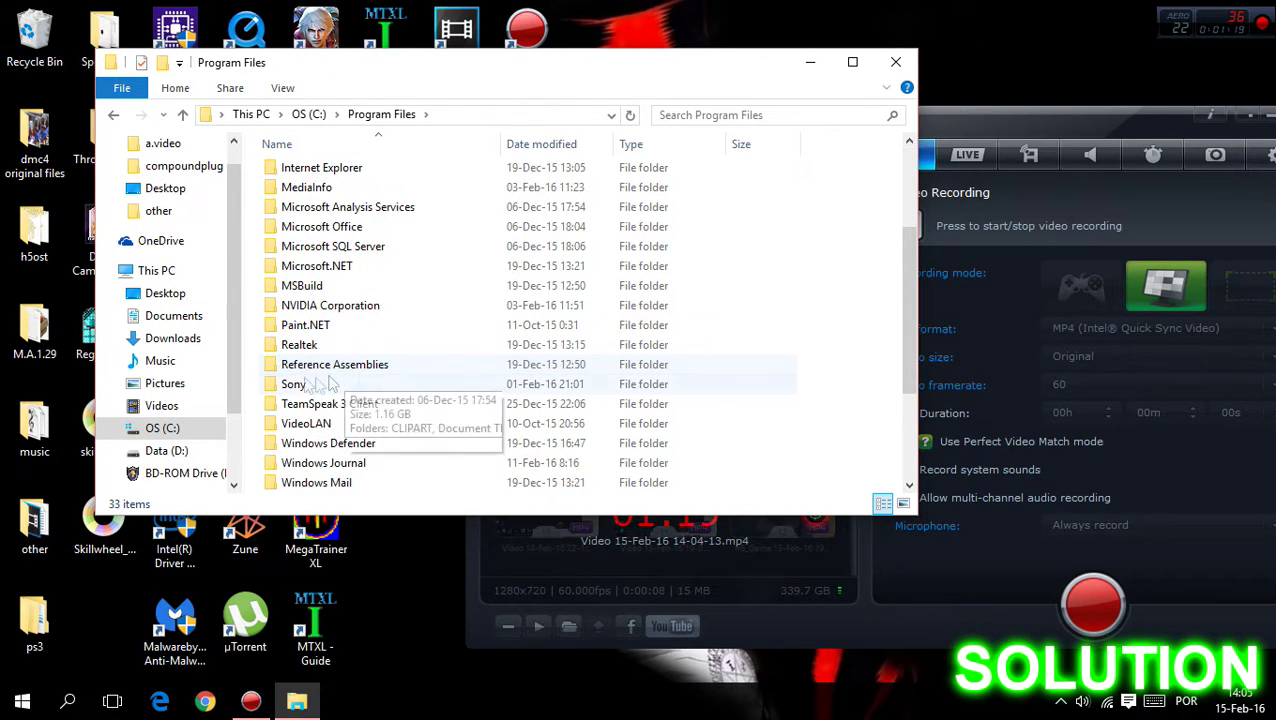
double_click(300, 384)
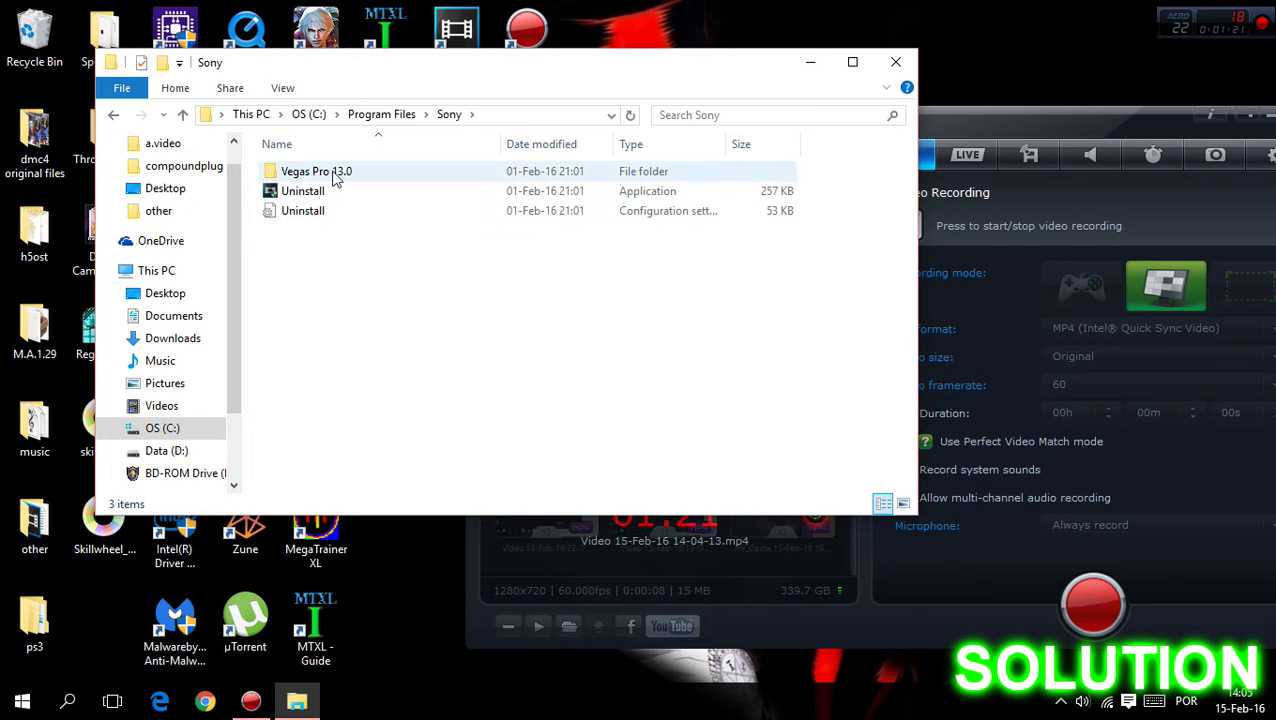
double_click(335, 174)
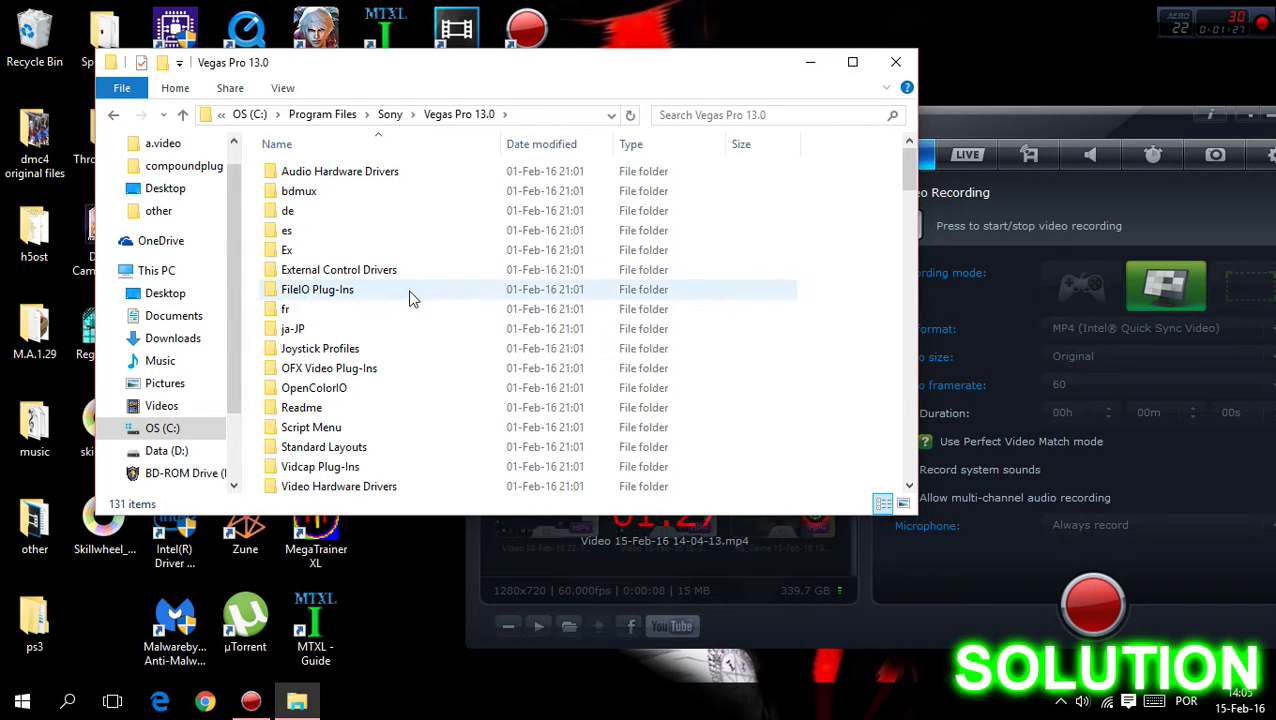
click(355, 293)
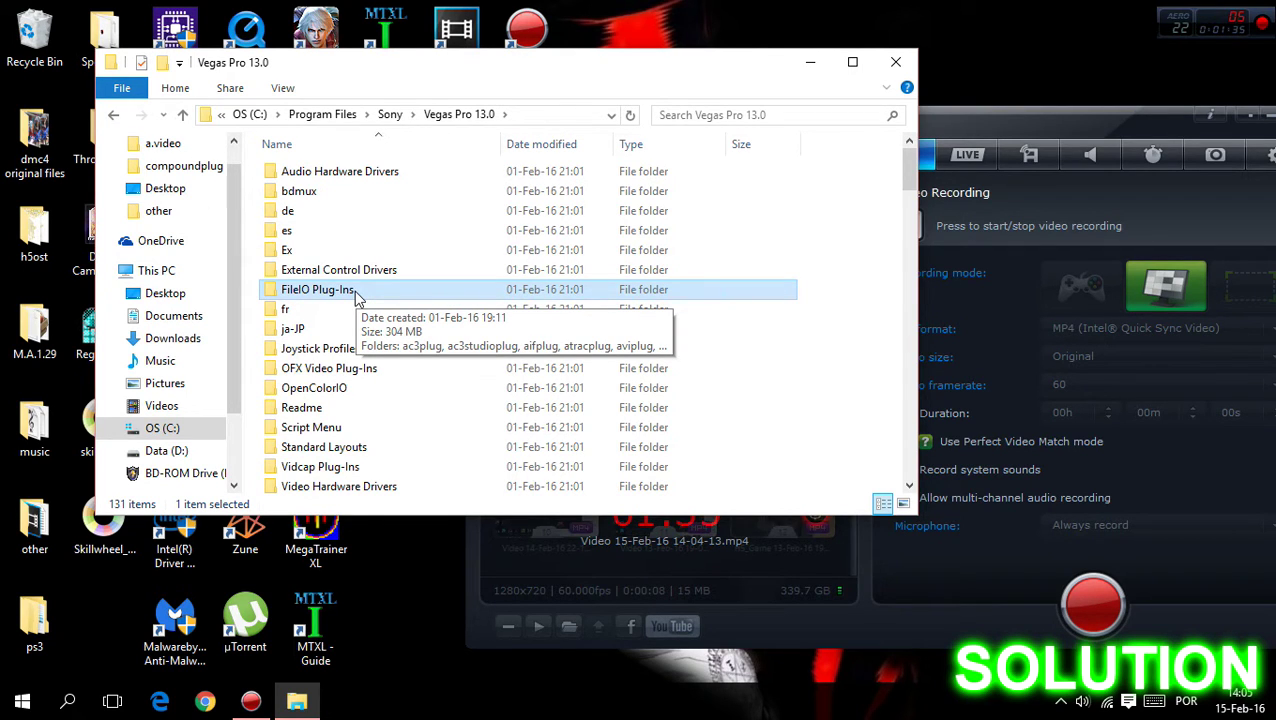
double_click(355, 292)
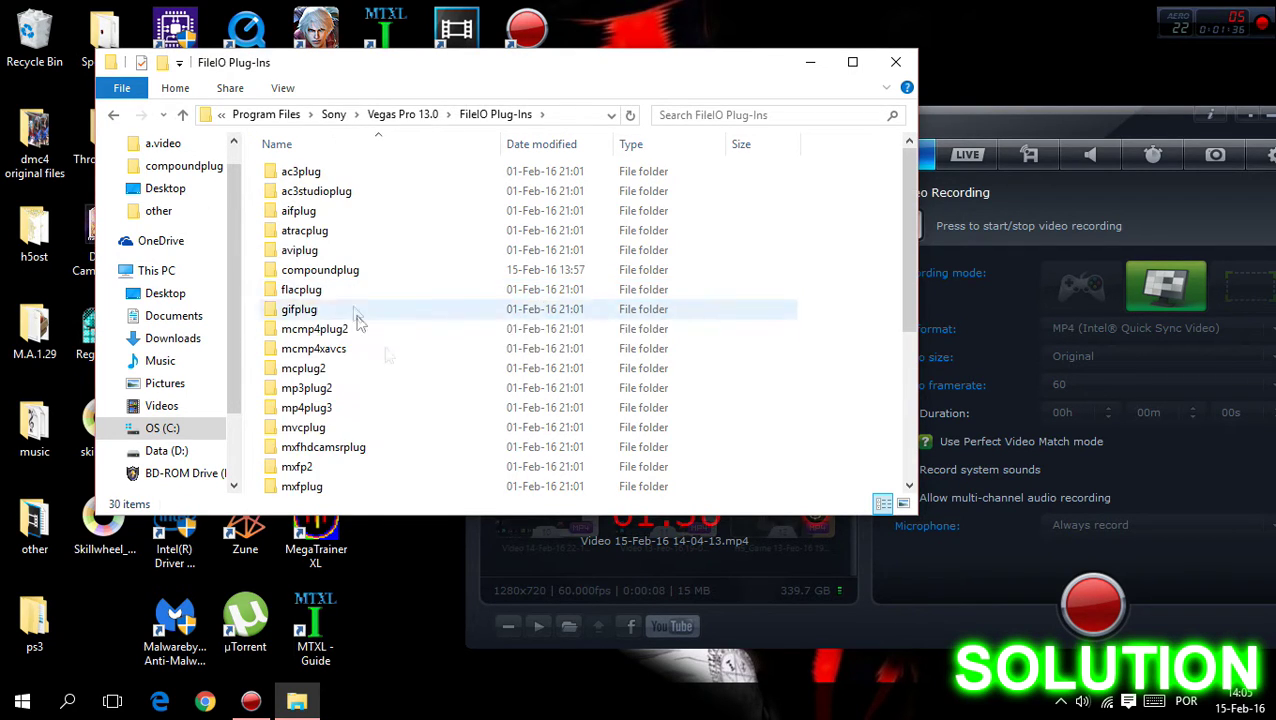
click(352, 277)
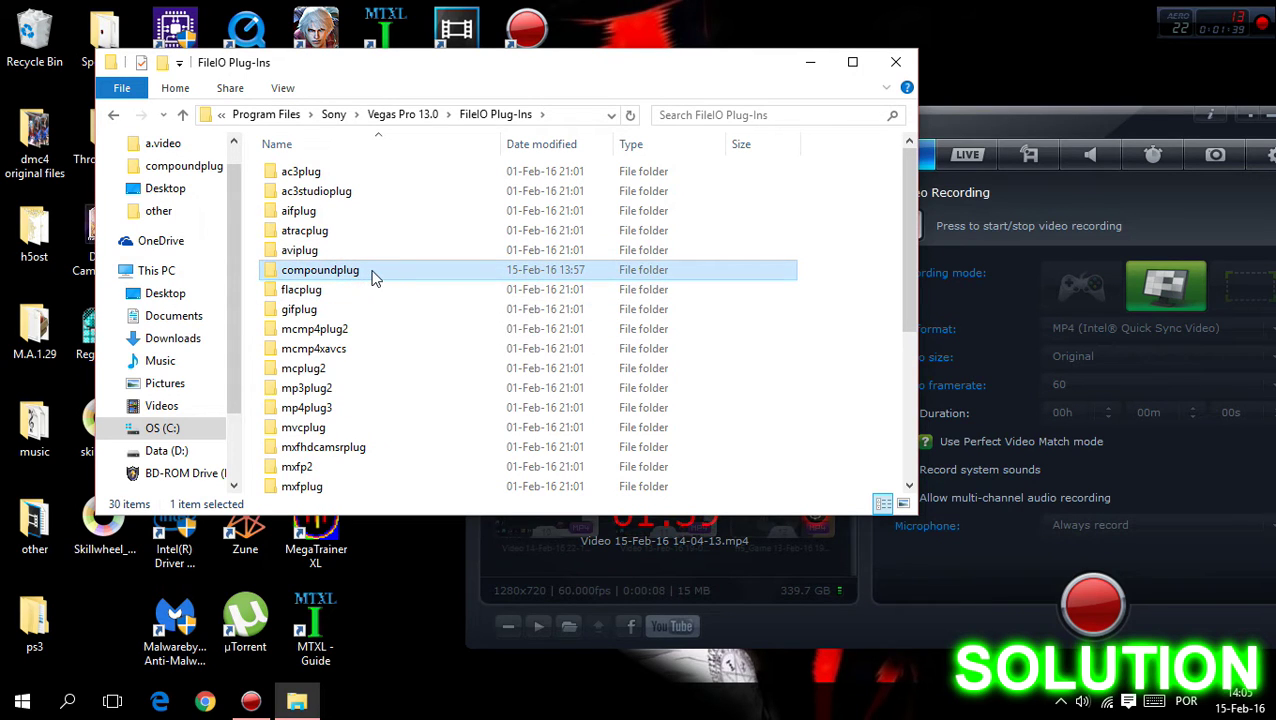
double_click(370, 277)
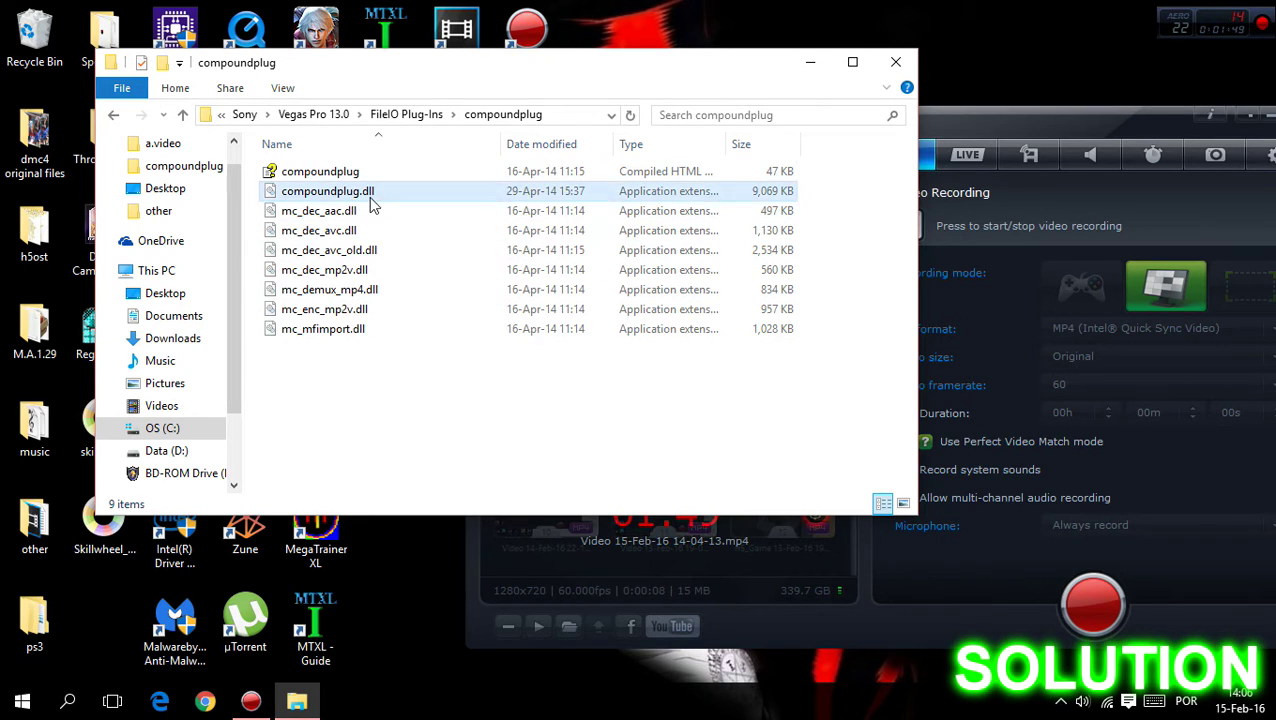
Rename compoundplug.dll to compoundplug.dll.old, then minimize the Explorer window.
click(372, 191)
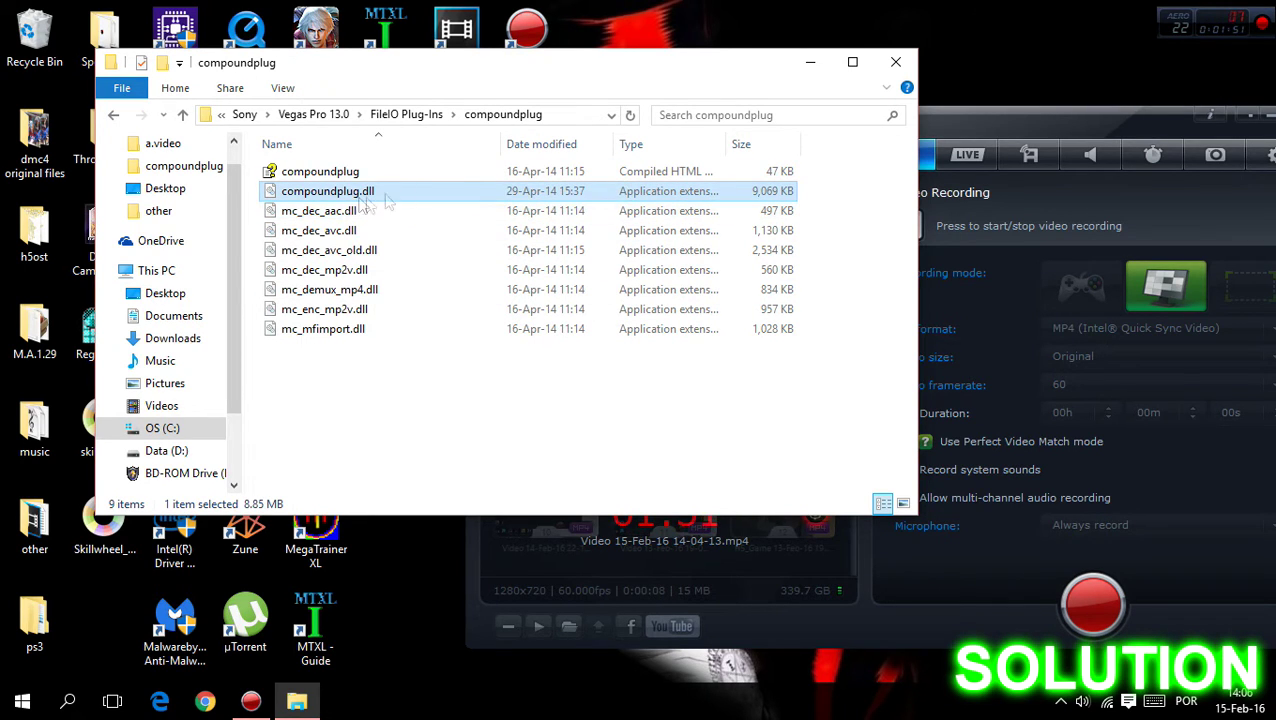
mouse_move(372, 193)
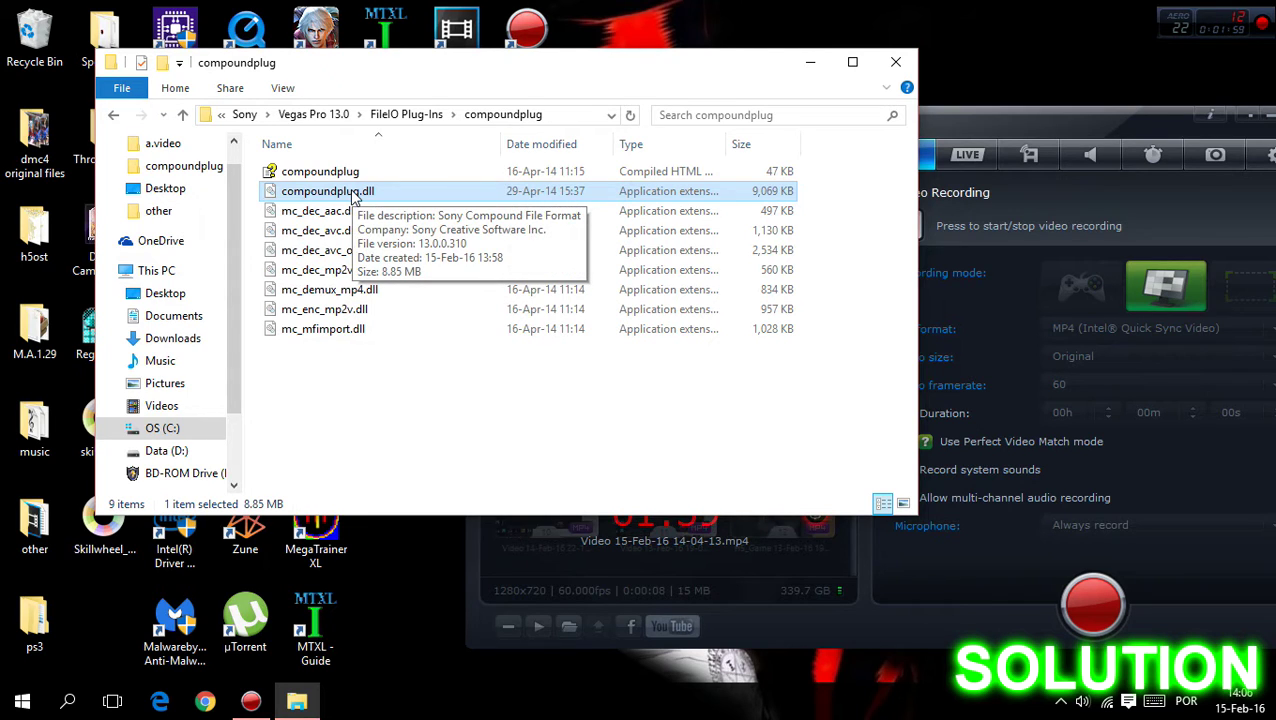
right_click(352, 198)
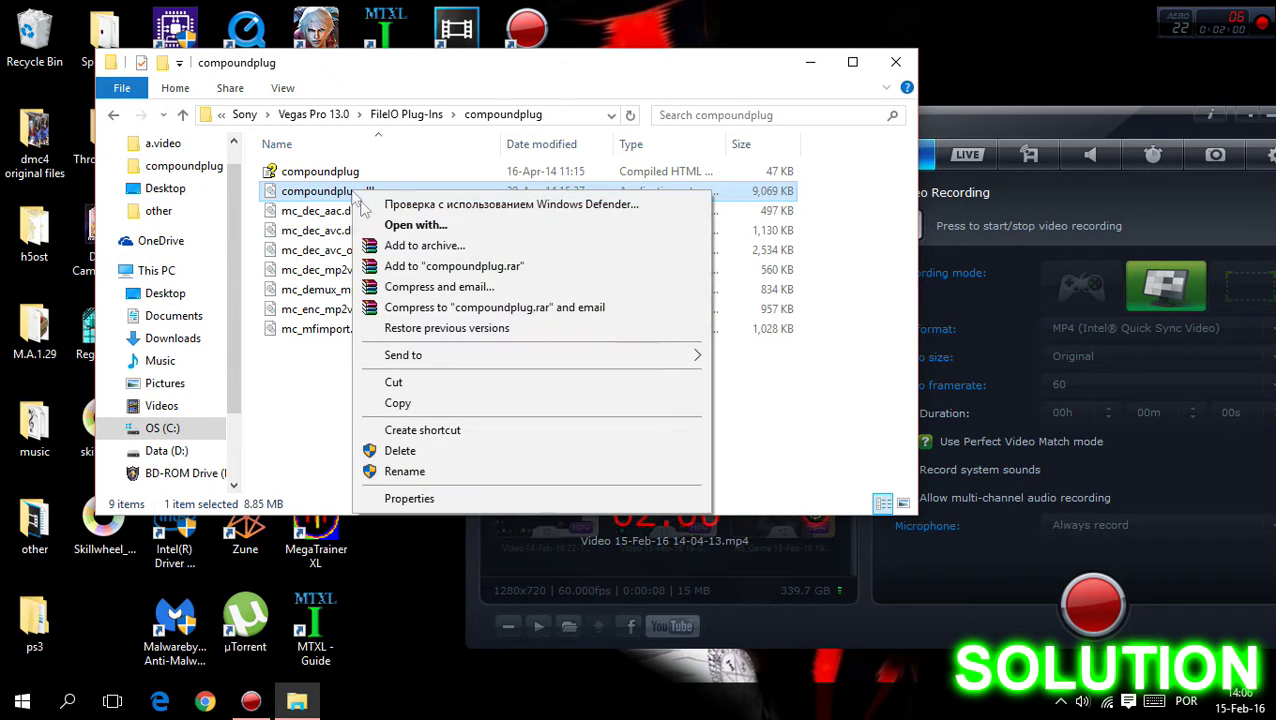
click(421, 473)
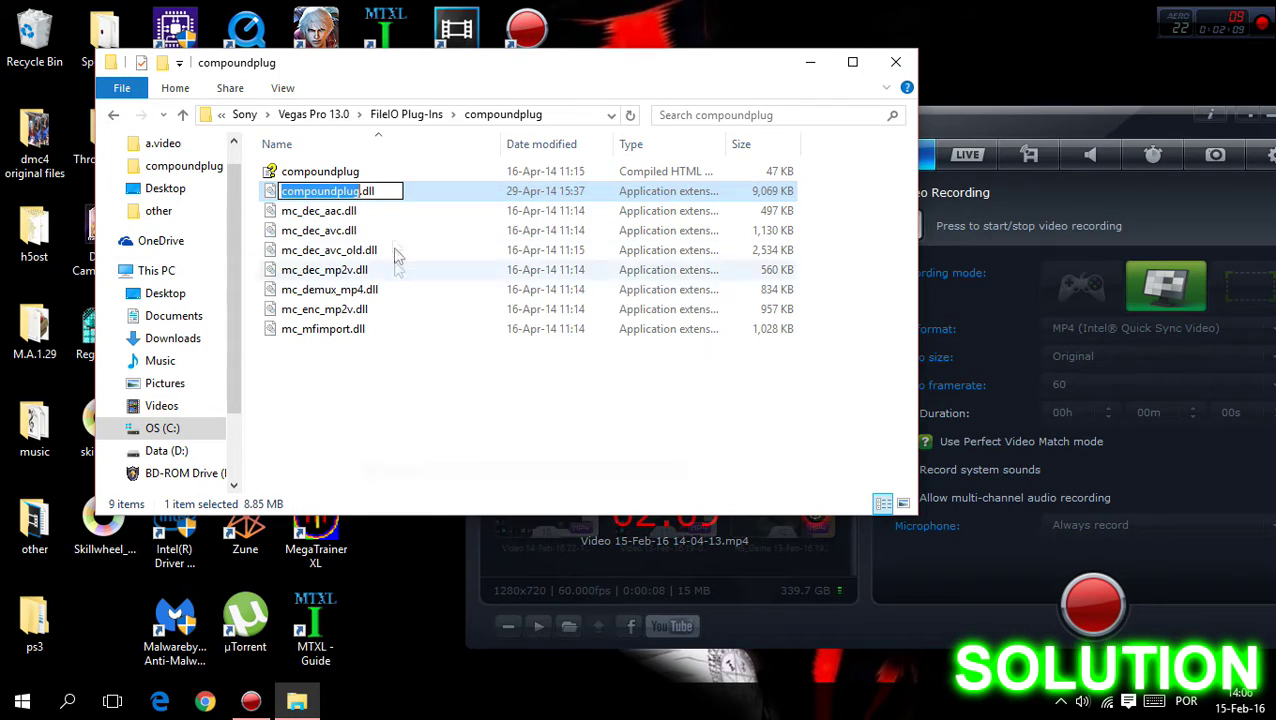
click(390, 192)
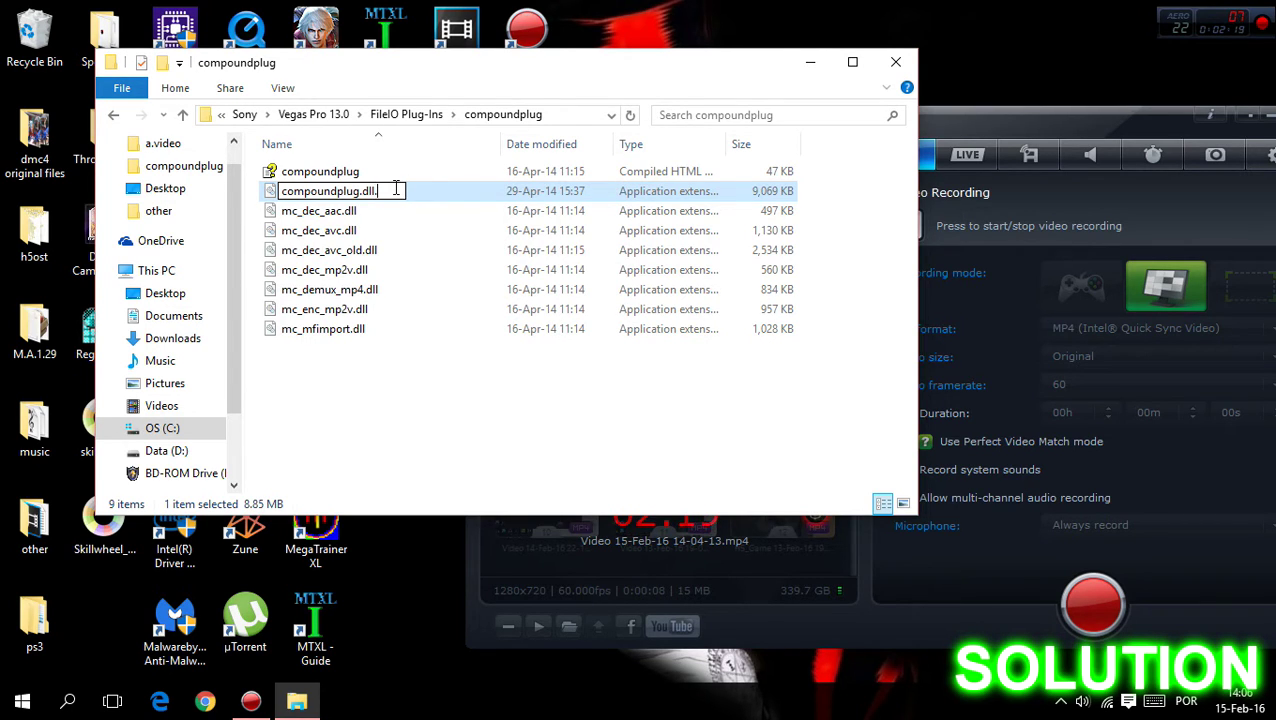
text(old)
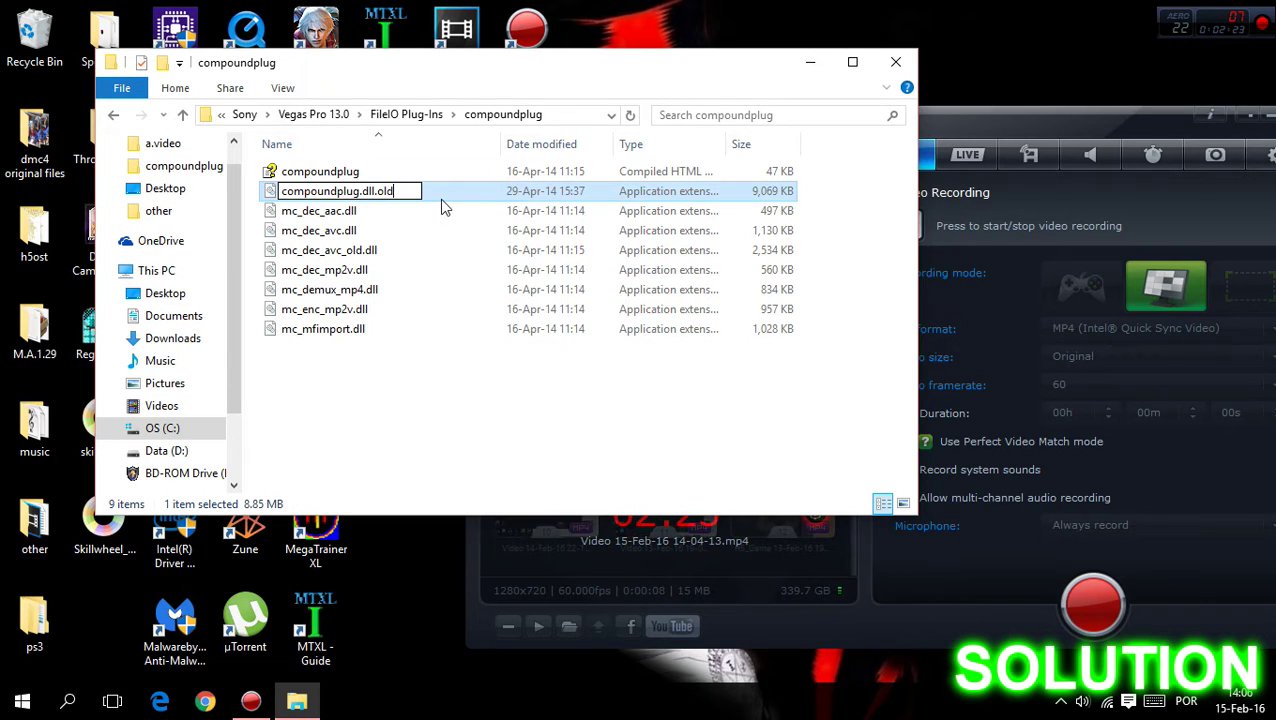
key(Return)
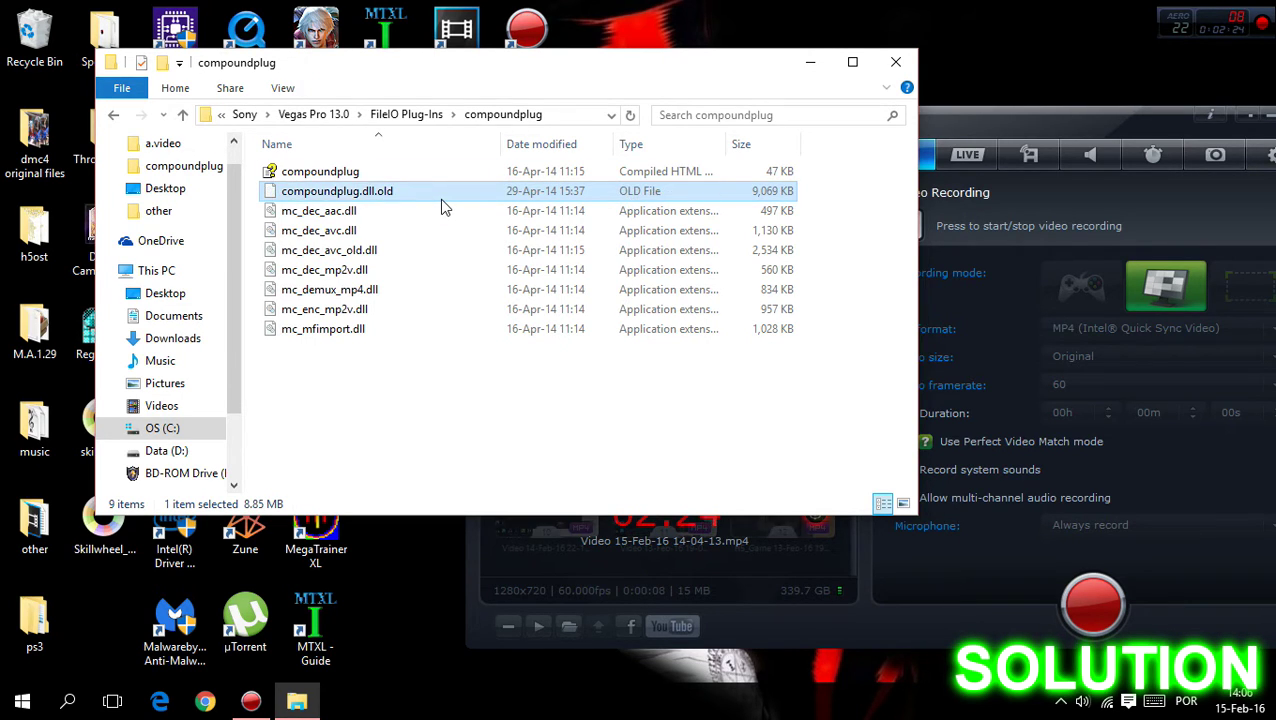
click(812, 65)
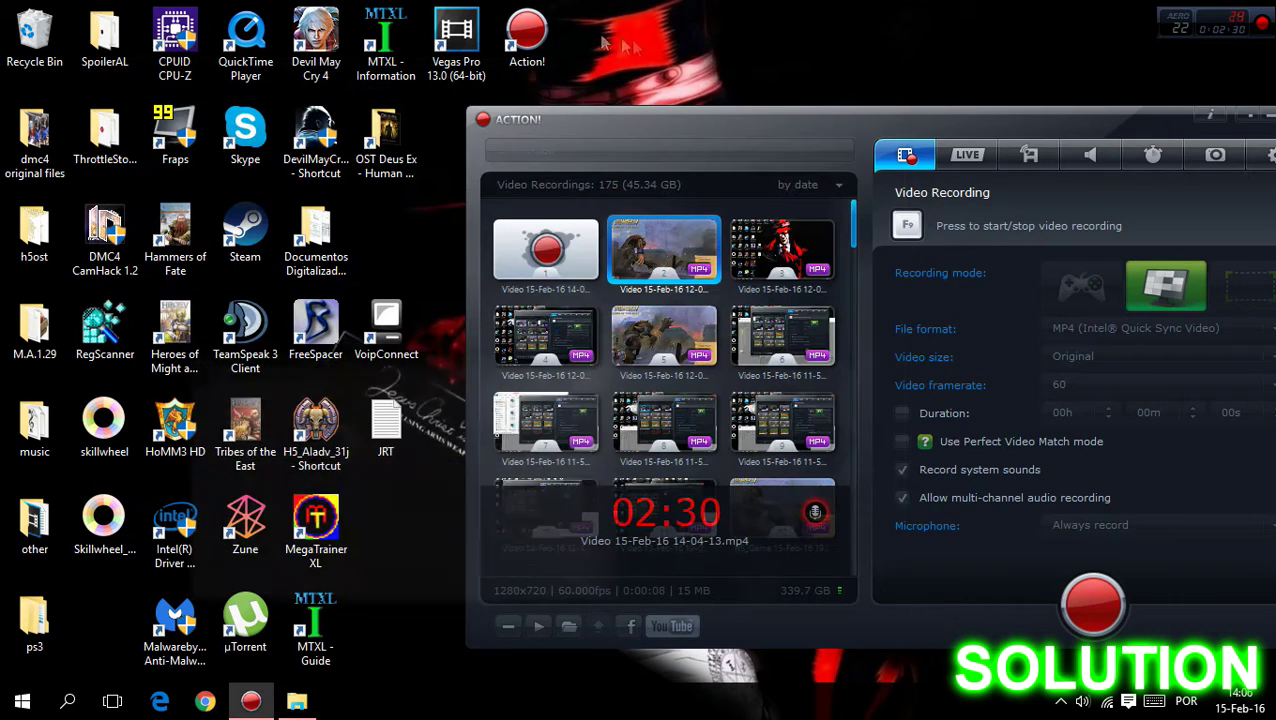
Launch Vegas Pro 13.0, close the compoundplug window, and open the recording's output folder from Action!
double_click(456, 50)
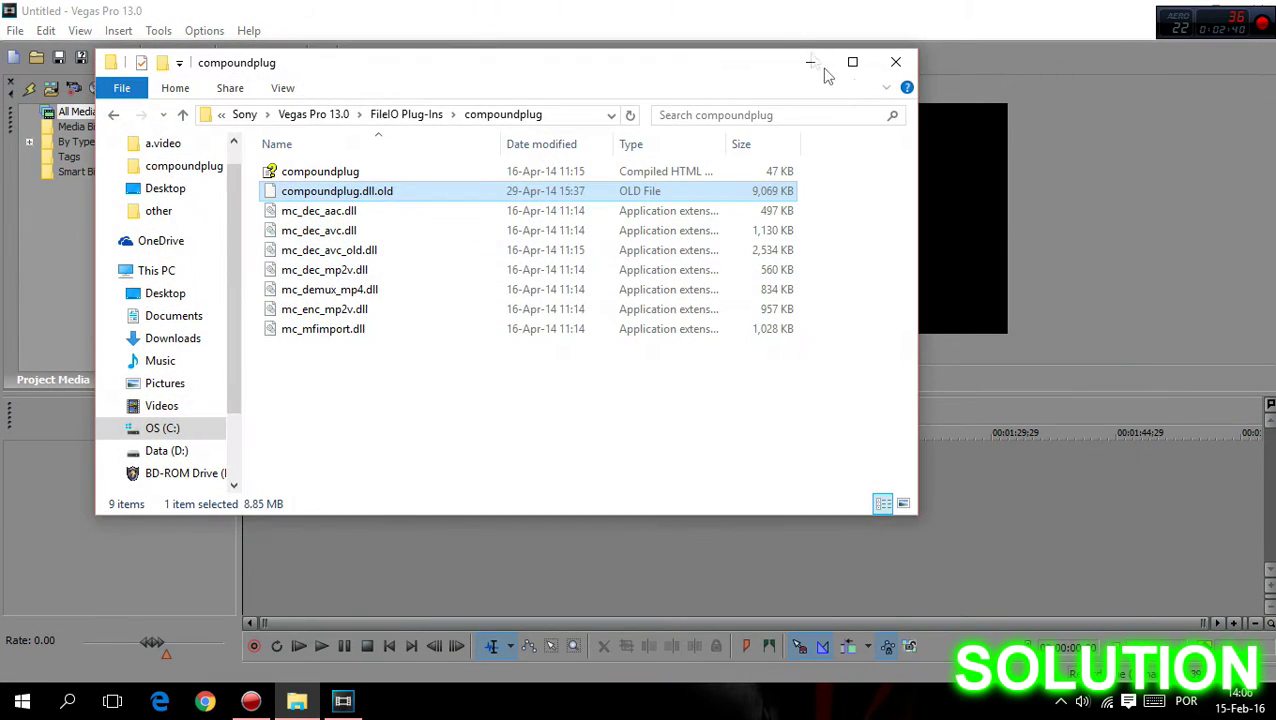
click(893, 62)
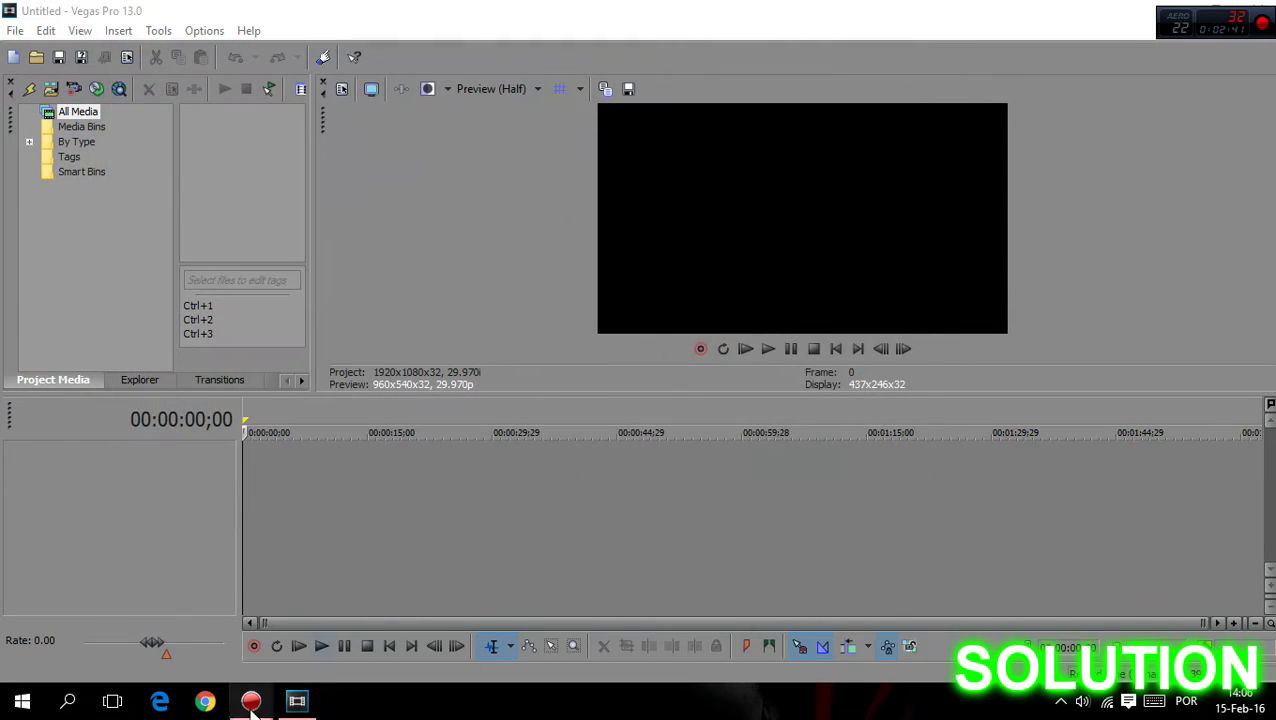
click(251, 703)
right_click(674, 258)
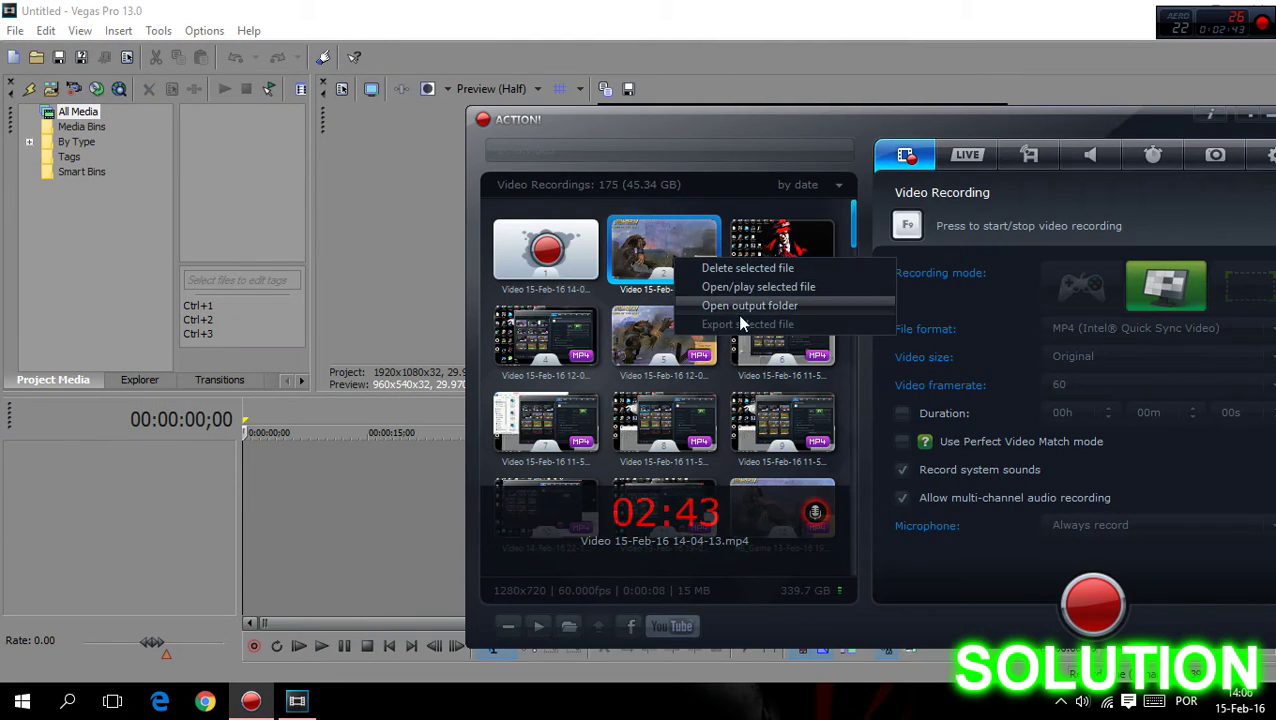
click(738, 305)
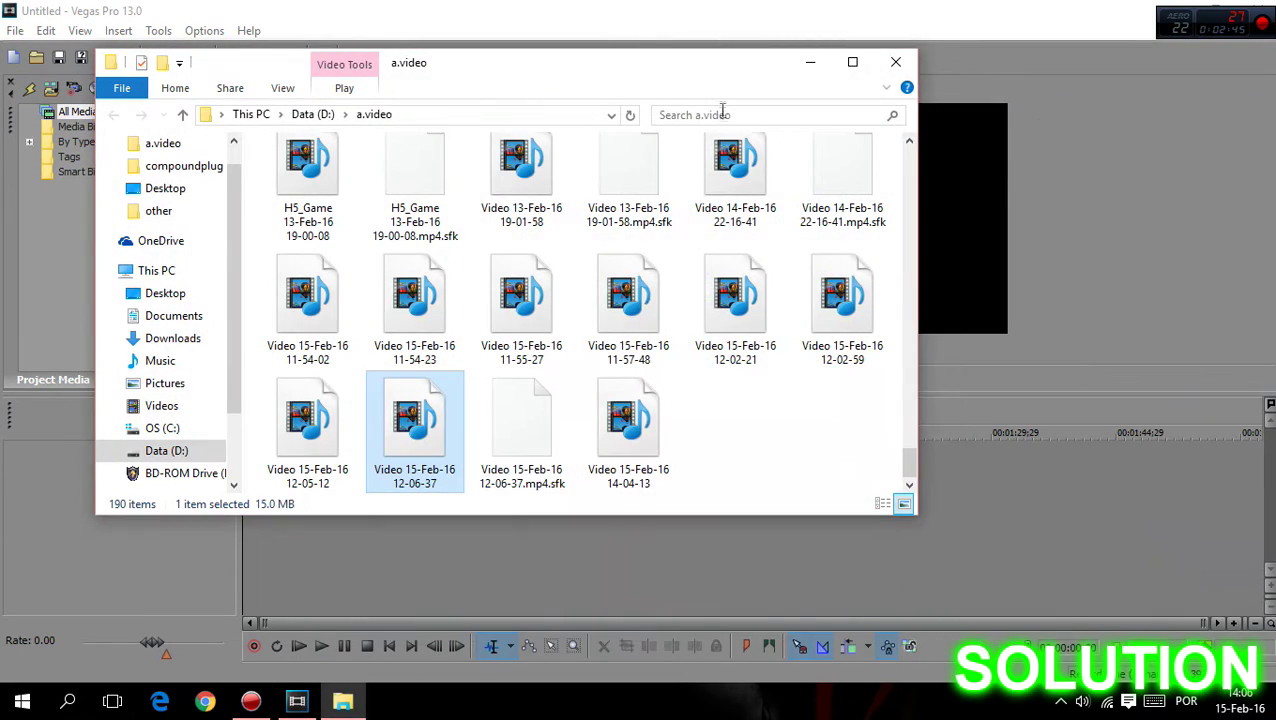
Drag the 12-06-37 MP4 onto the Vegas timeline, answer the project settings prompt, and play it.
drag(612, 79, 487, 63)
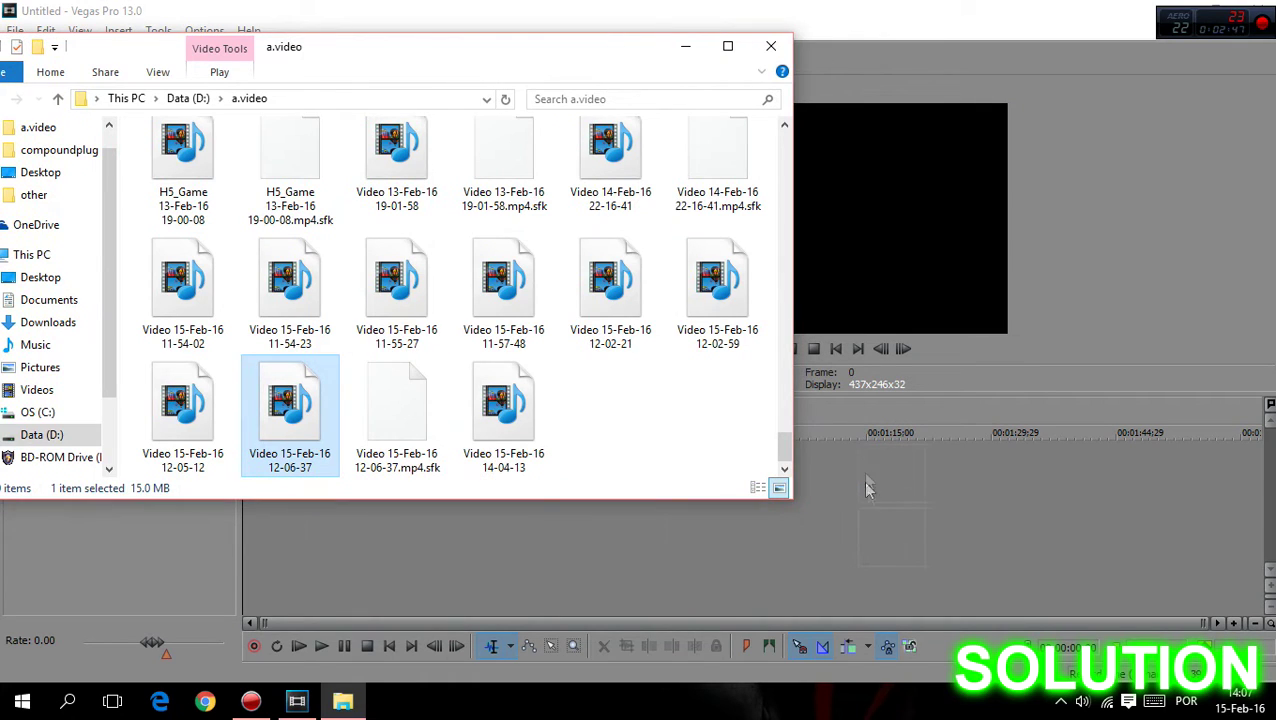
drag(868, 488, 868, 488)
click(795, 290)
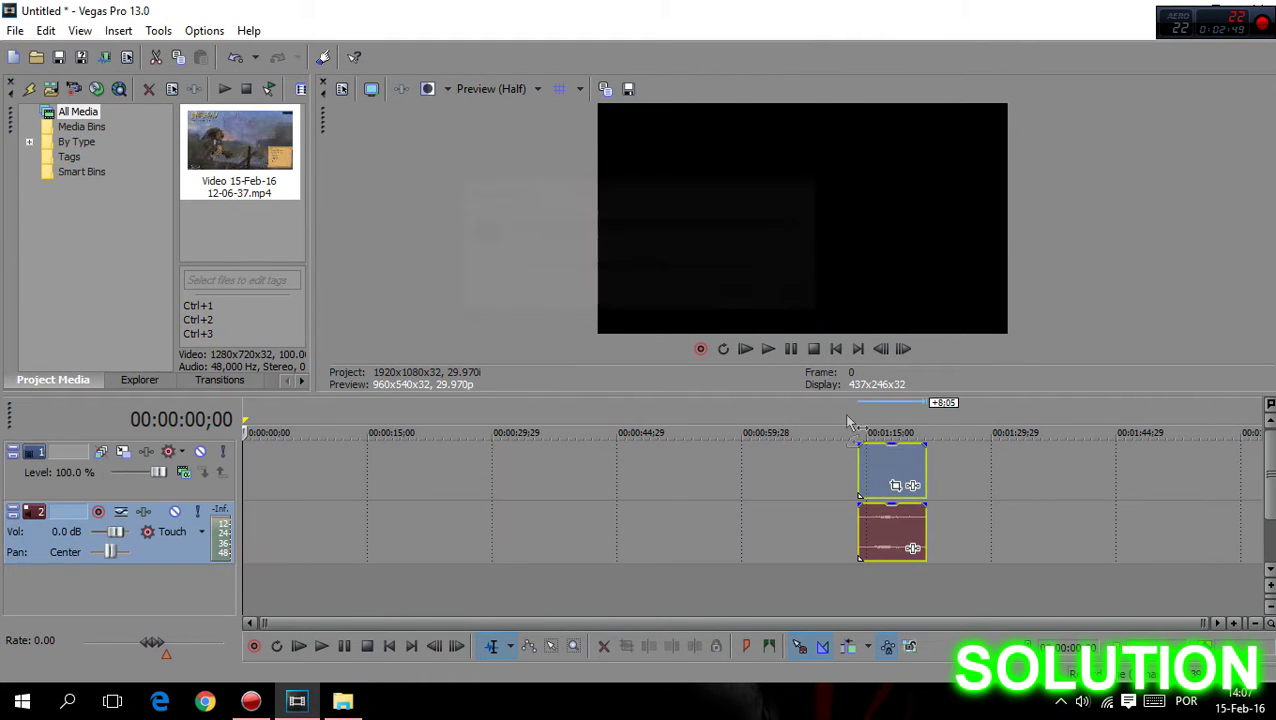
click(871, 466)
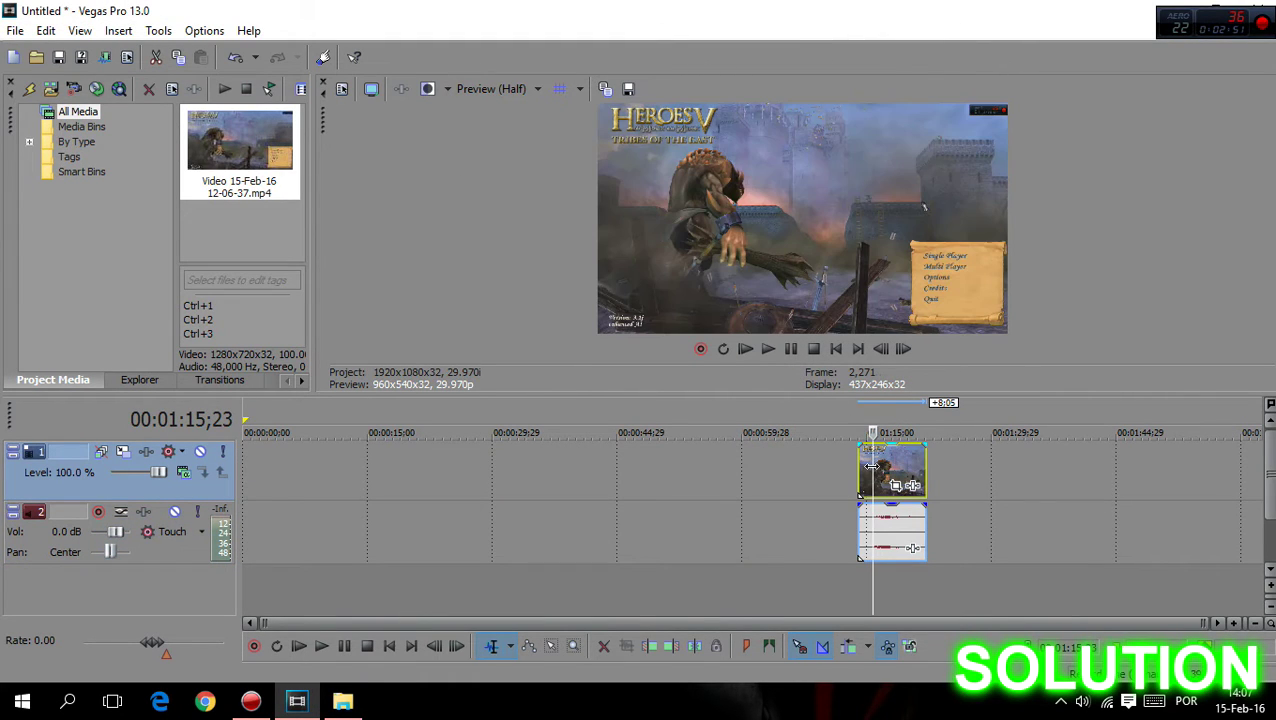
key(space)
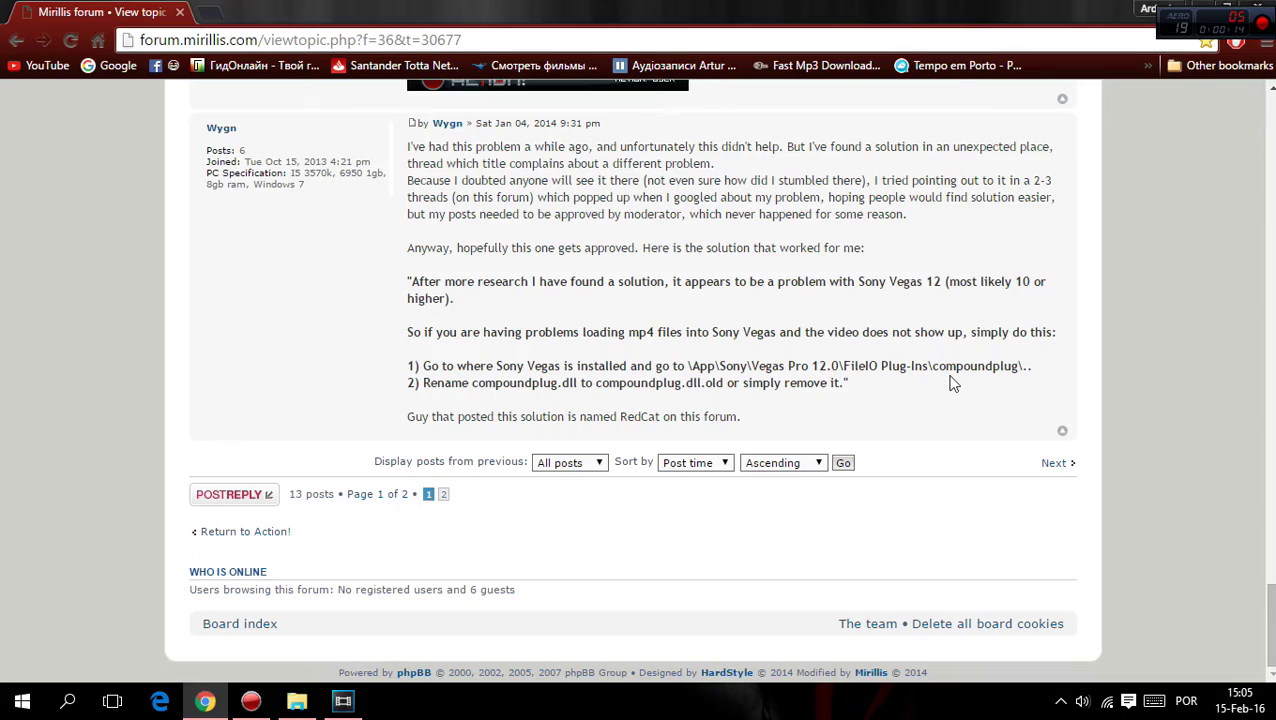
Scroll the Mirillis forum thread to the post advising renaming compoundplug.dll to compoundplug.dll.old.
drag(1268, 622, 1268, 237)
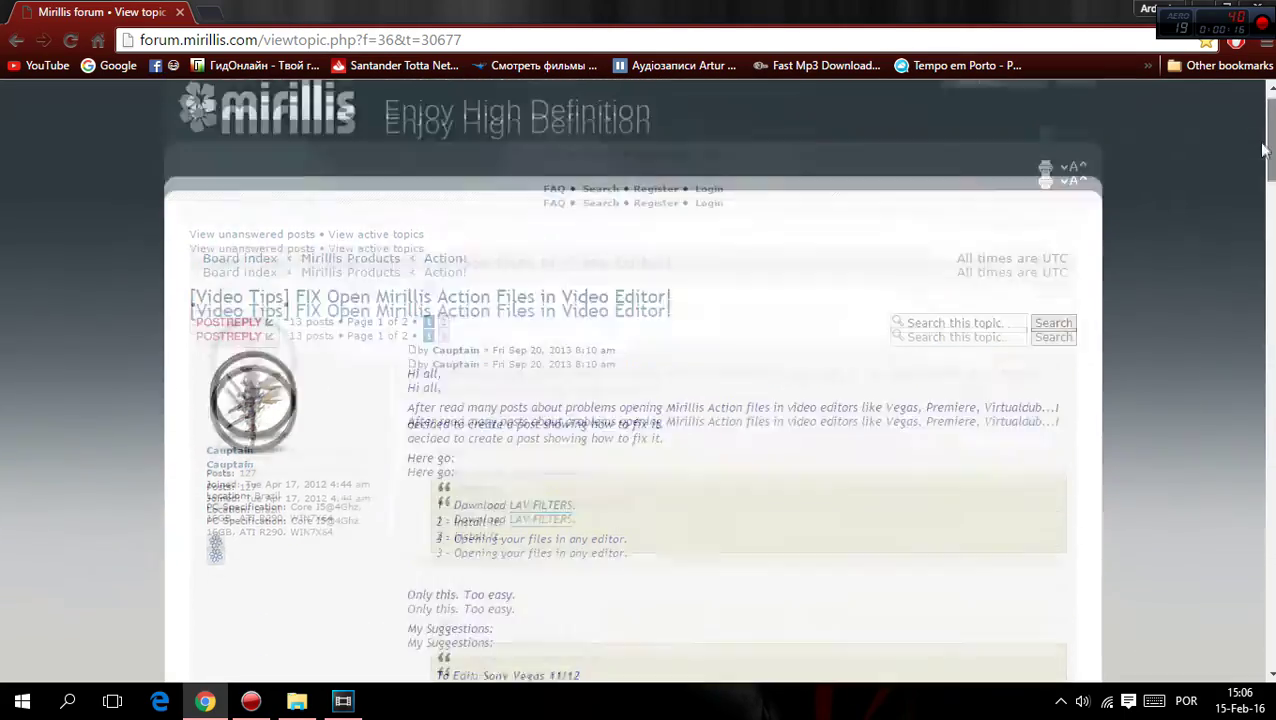
scroll(598, 242, down, 5)
scroll(549, 334, down, 10)
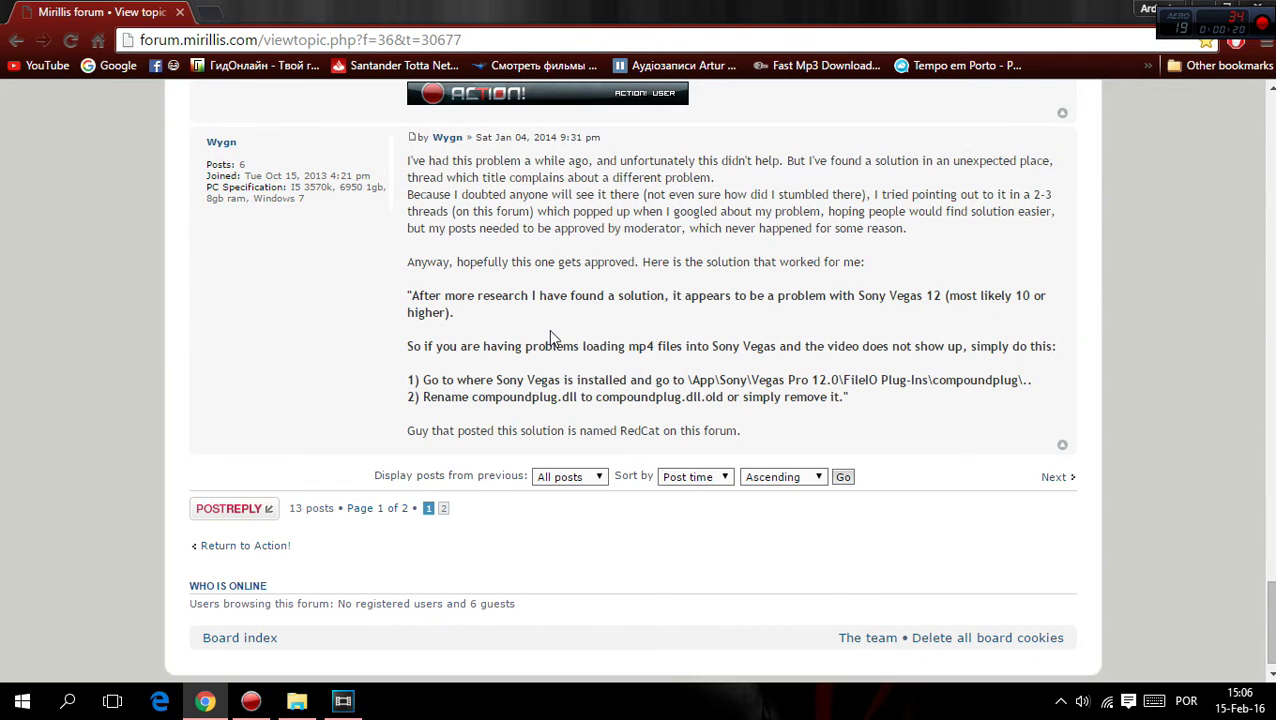